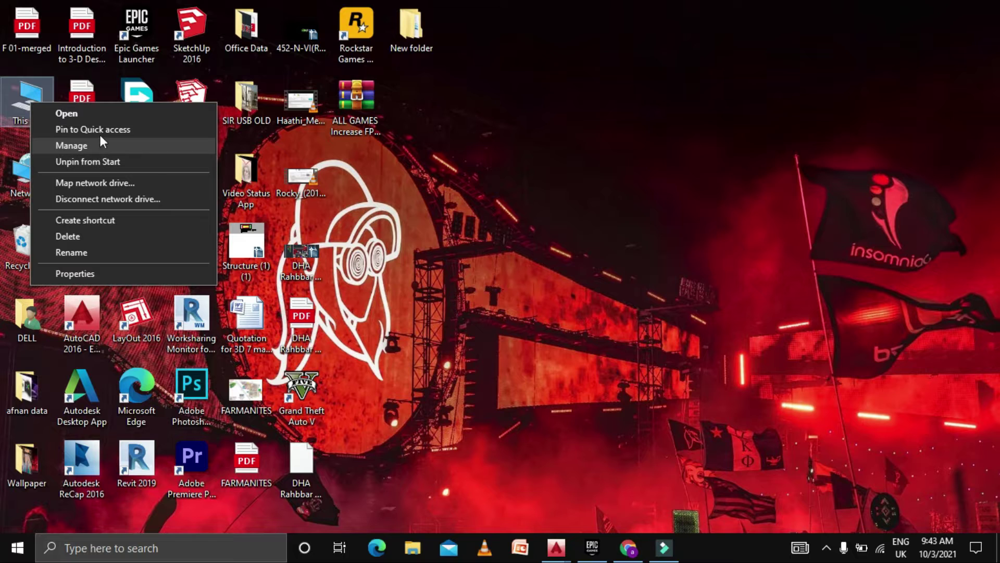
# Open the driver properties of the AMD Radeon (TM) R5 M335 display adapter through Computer Management's Device Manager
pyautogui.click(66, 145)
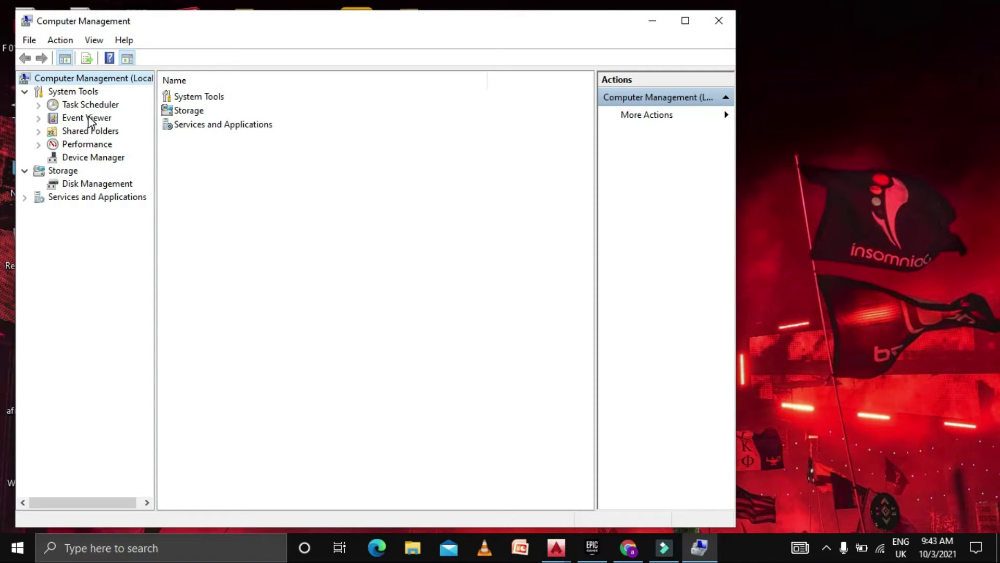
pyautogui.click(80, 159)
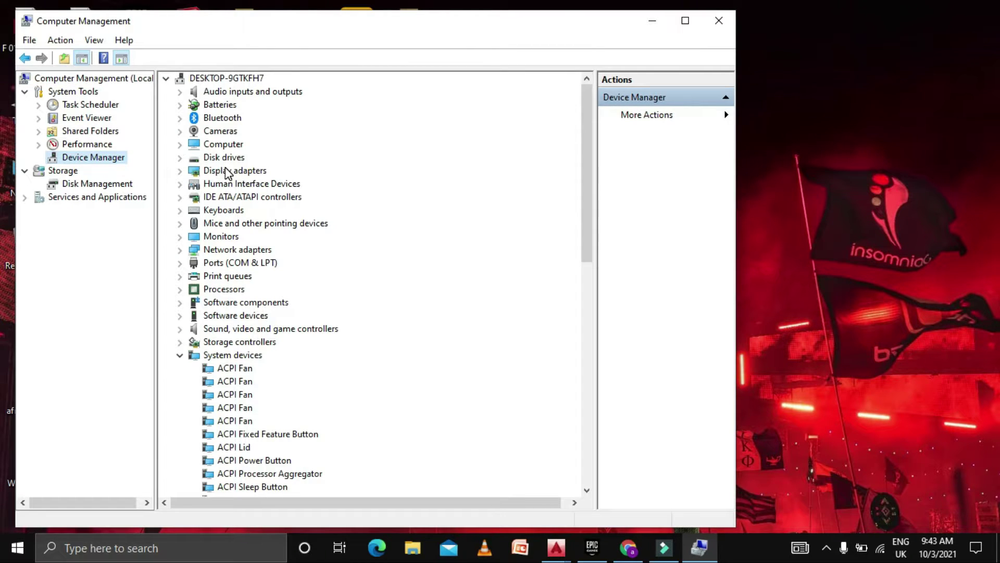
pyautogui.doubleClick(228, 172)
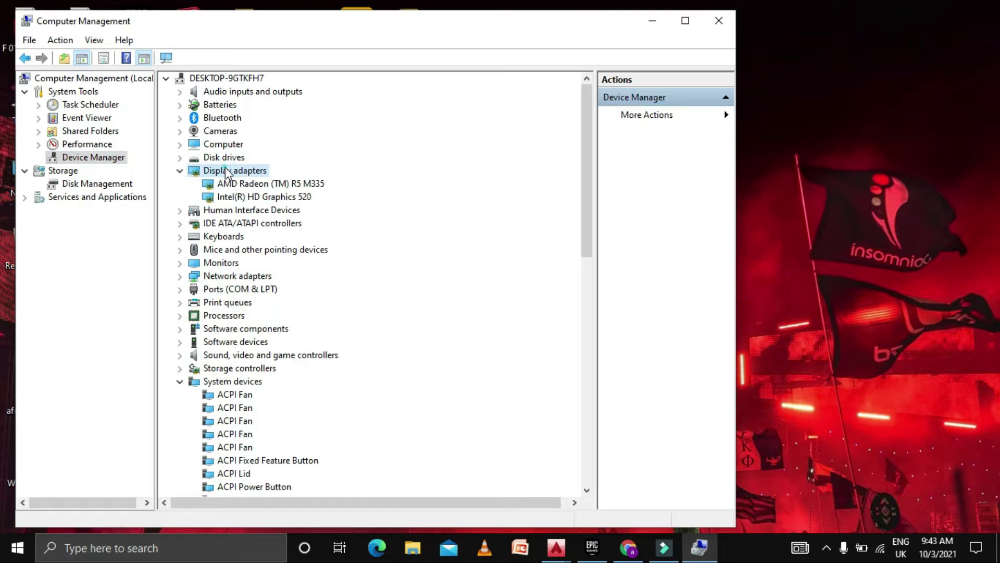
pyautogui.rightClick(272, 186)
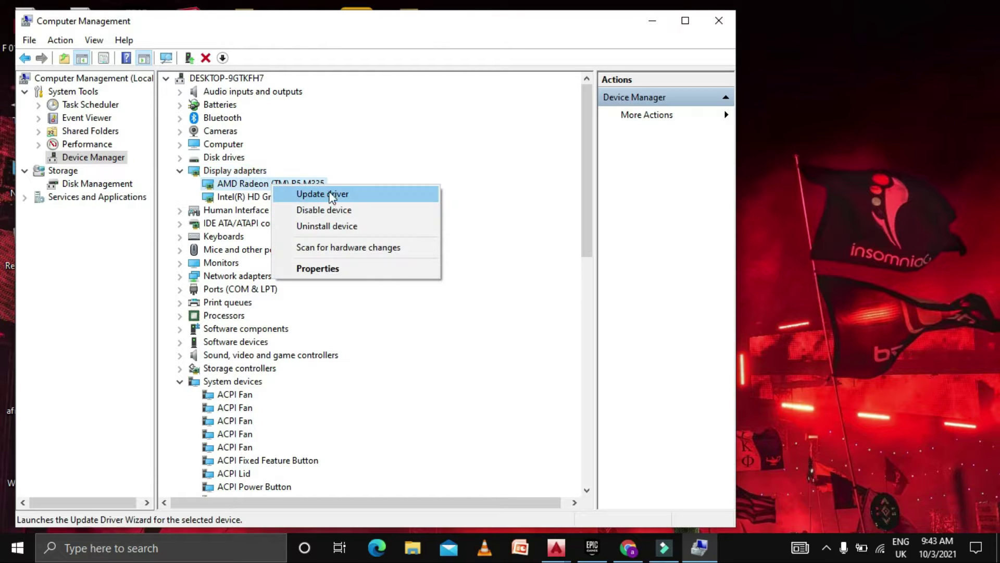
pyautogui.click(333, 268)
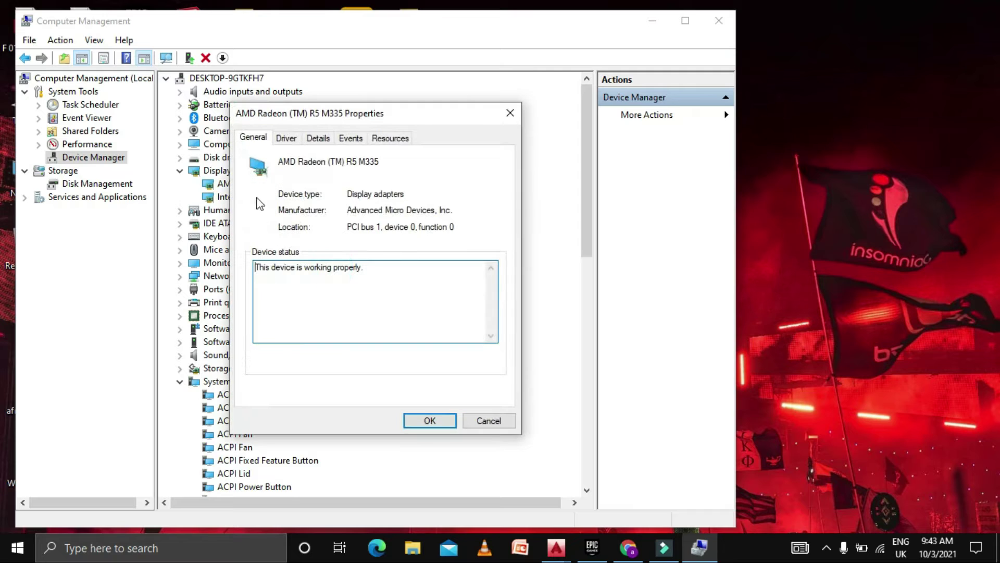
pyautogui.click(286, 142)
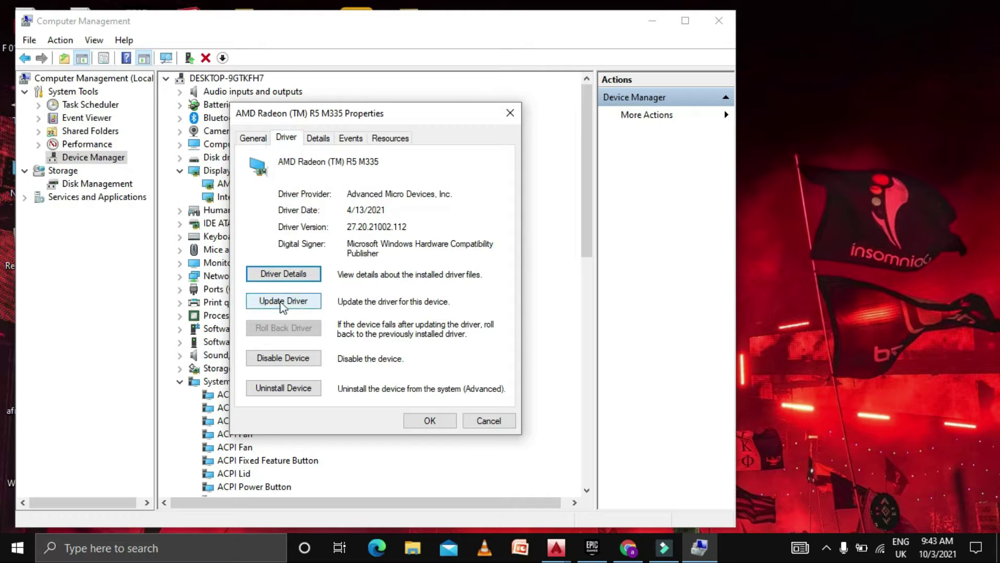
# Search automatically for an updated driver for the AMD Radeon adapter, and close the wizard, the properties and Computer Management
pyautogui.click(295, 306)
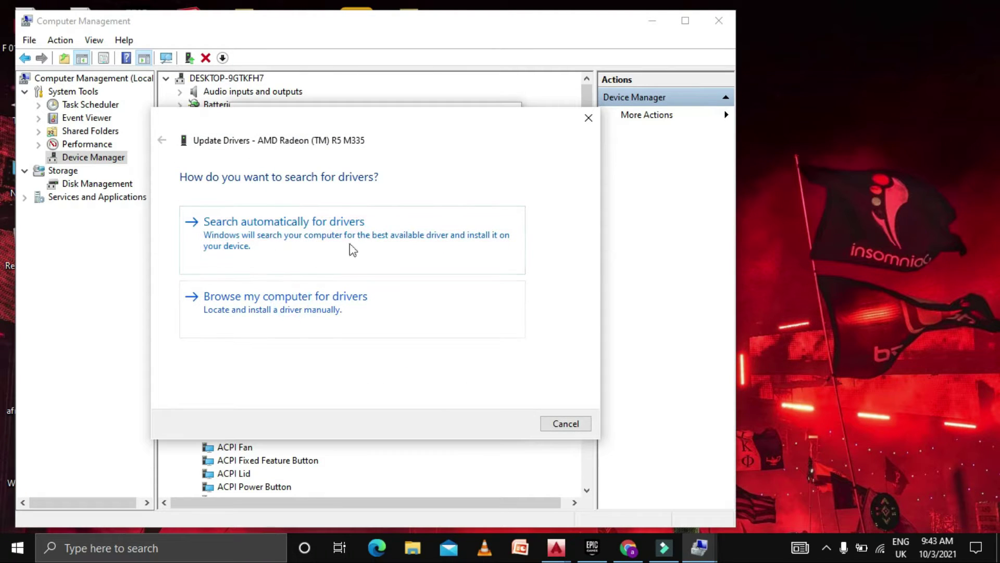
pyautogui.click(304, 241)
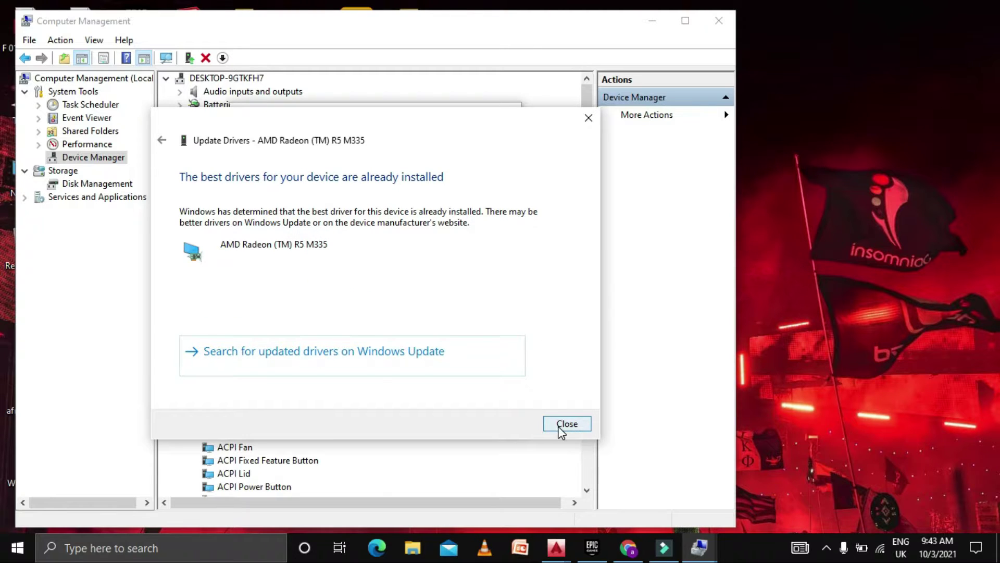
pyautogui.click(558, 425)
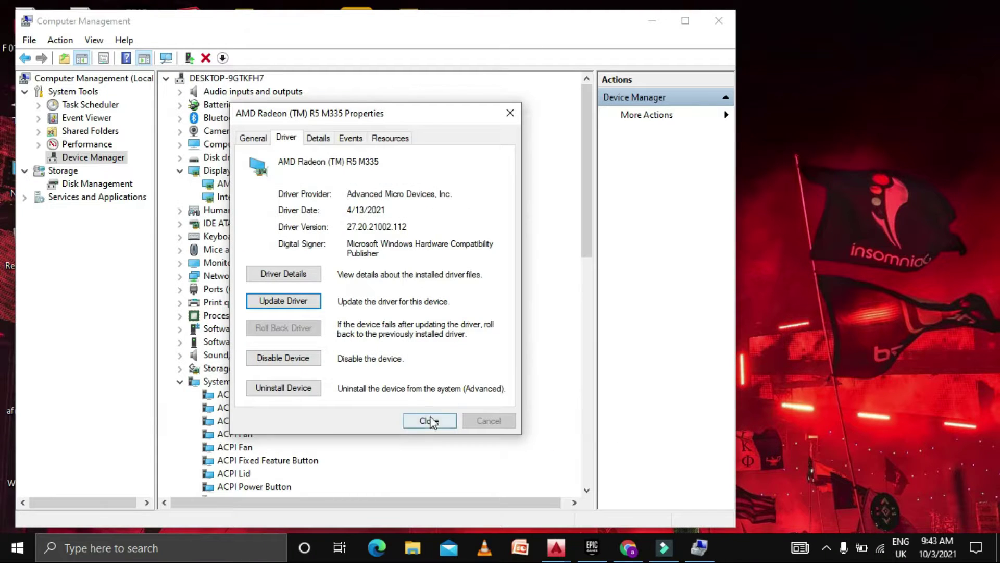
pyautogui.click(429, 421)
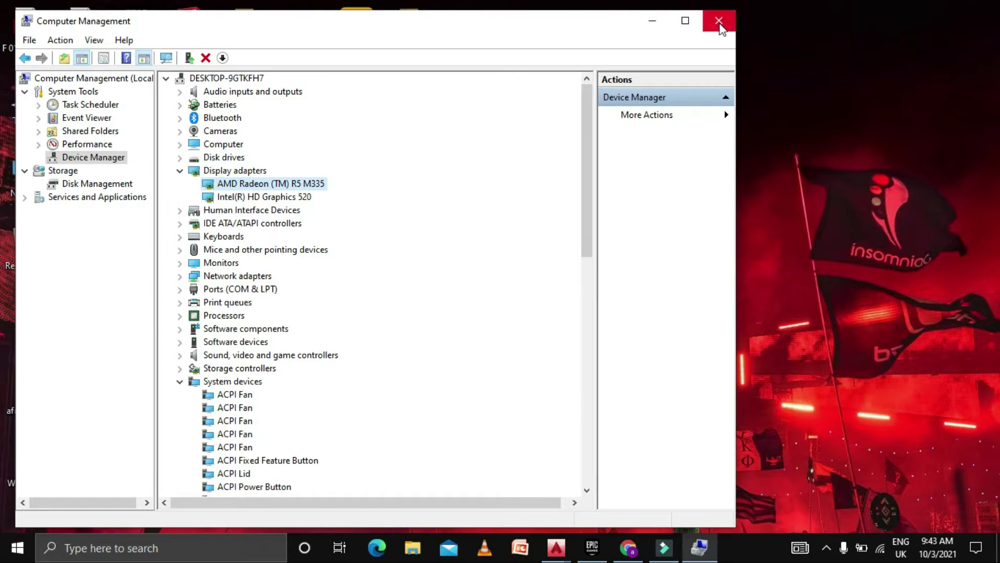
pyautogui.click(719, 20)
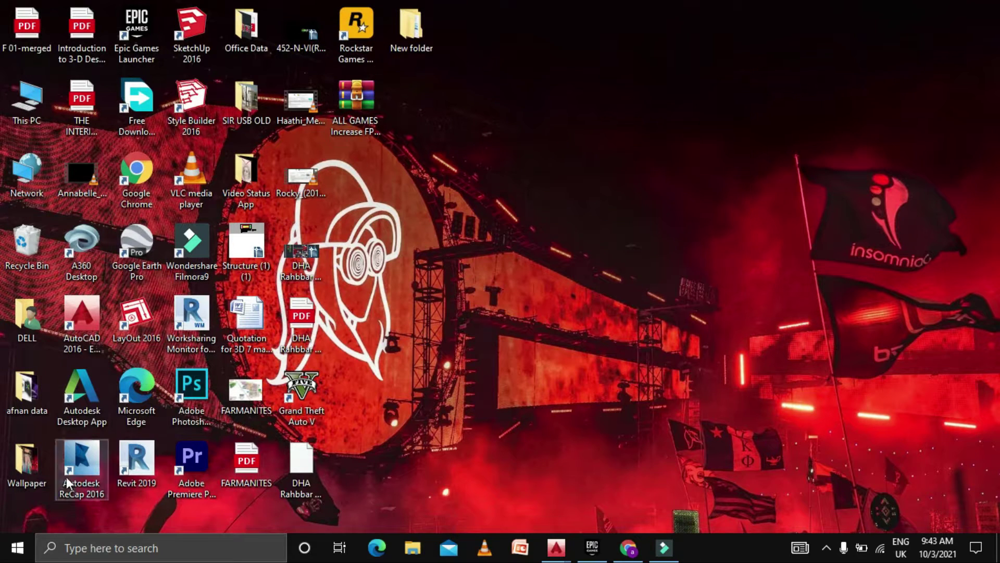
# Open Windows Settings from the desktop and maximize its window
pyautogui.click(17, 547)
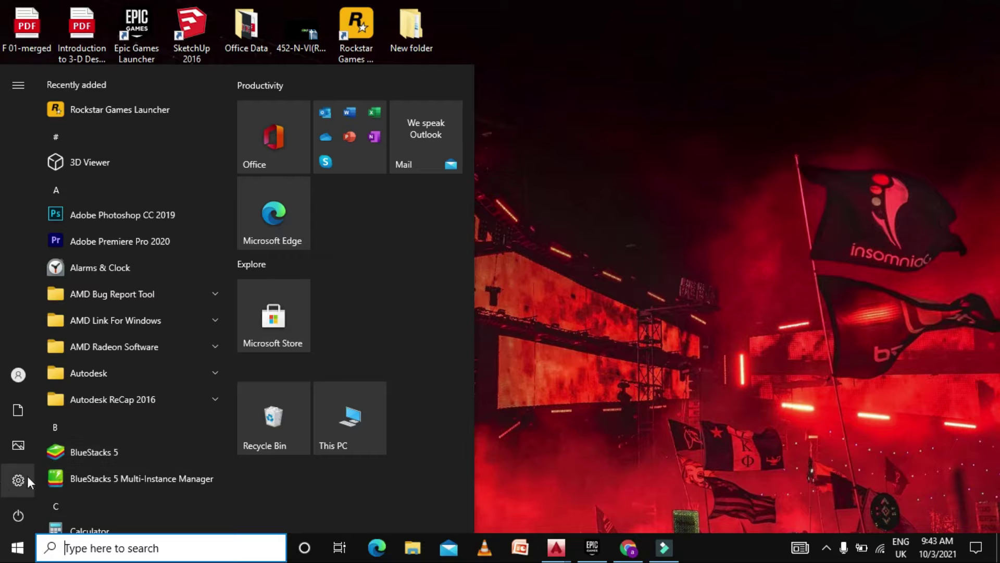
pyautogui.moveTo(17, 482)
pyautogui.click(68, 484)
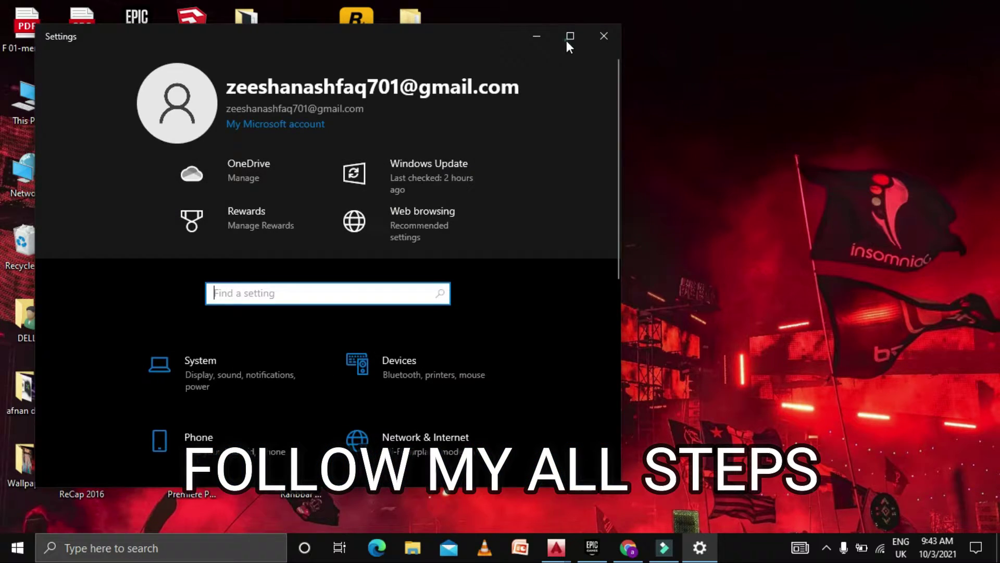
pyautogui.click(569, 36)
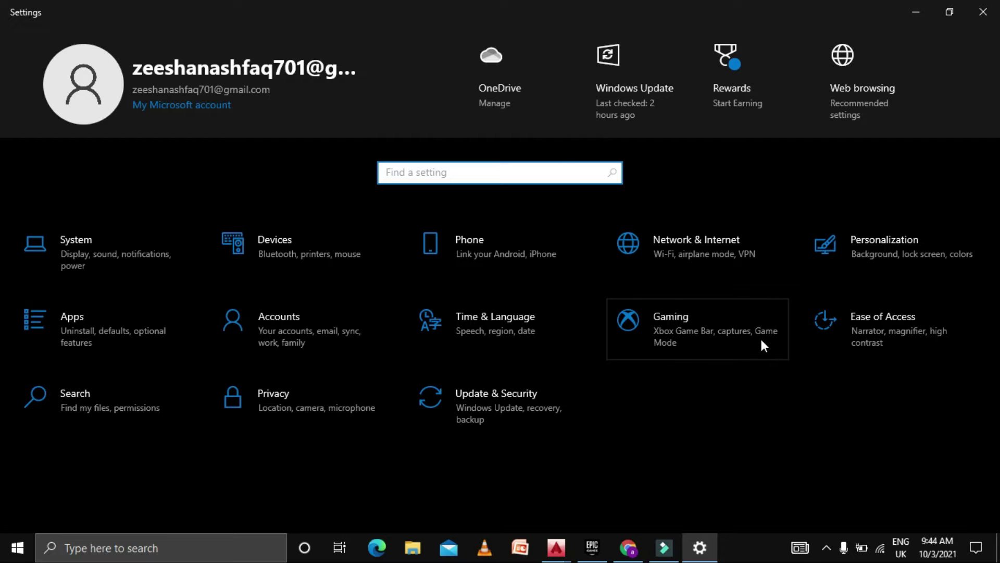
# Check in the Gaming settings that Xbox Game Bar is set to off and Game Mode to on
pyautogui.click(649, 325)
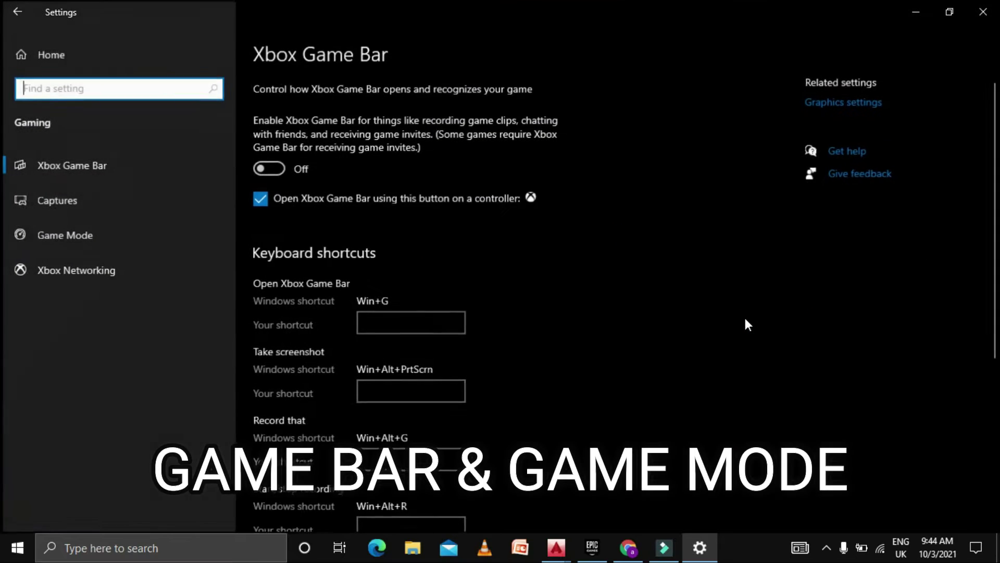
pyautogui.click(278, 168)
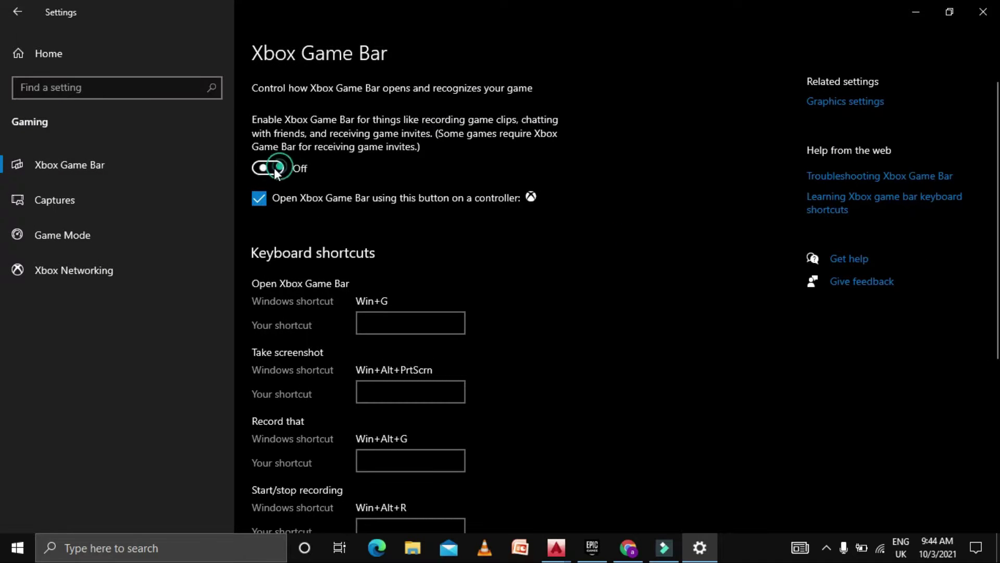
pyautogui.click(103, 234)
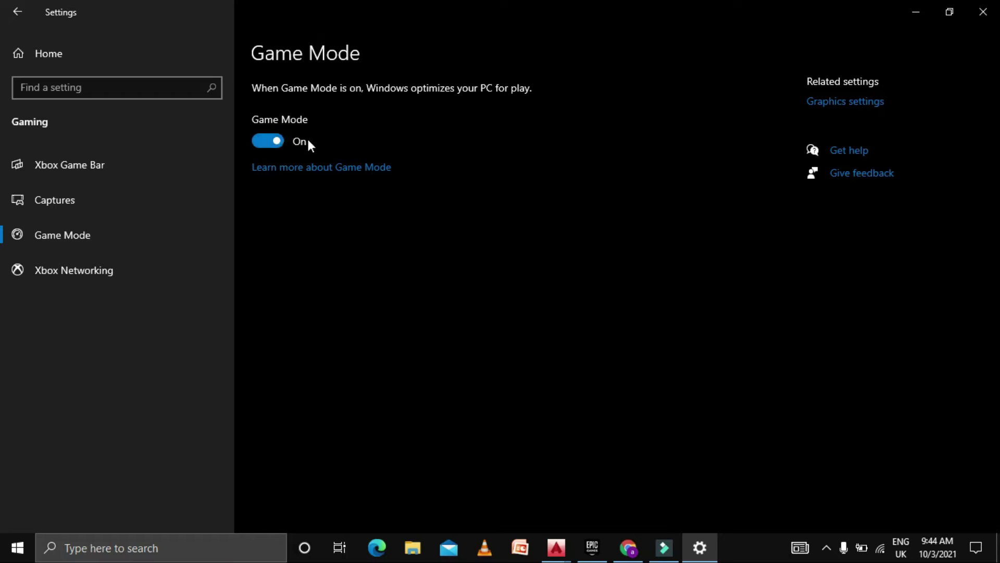
# Check in the General privacy settings that all the privacy options are set to off
pyautogui.click(12, 20)
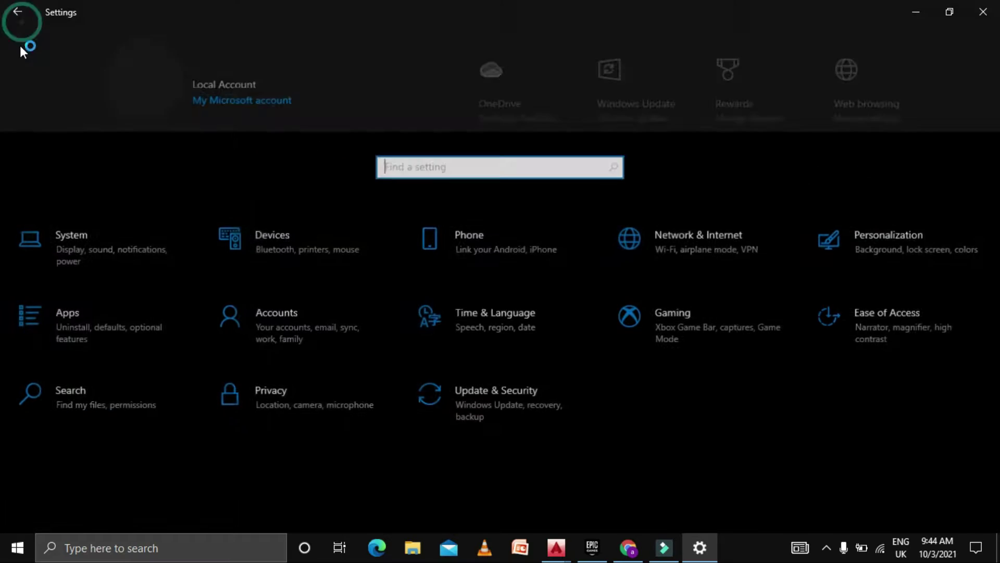
pyautogui.click(328, 399)
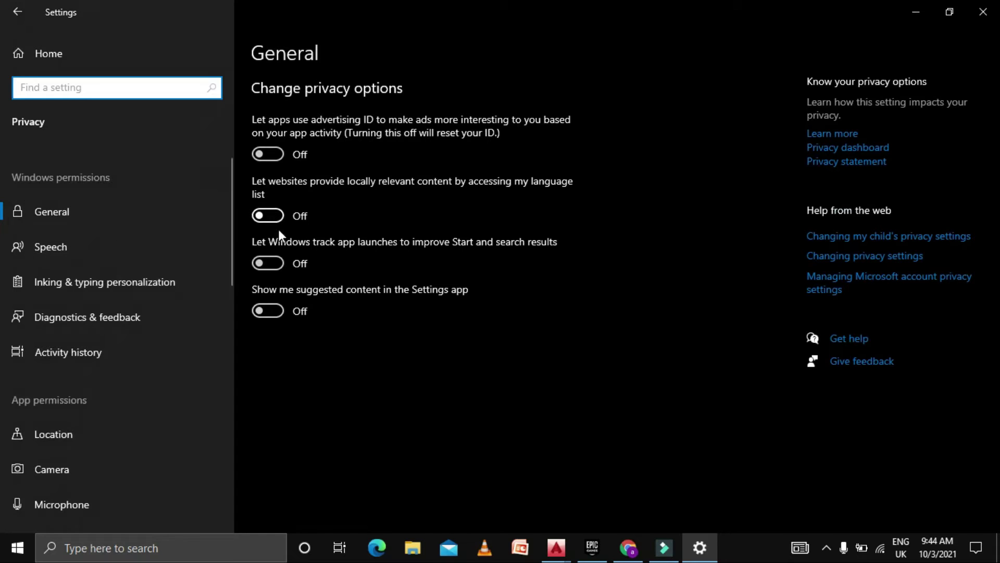
pyautogui.click(268, 215)
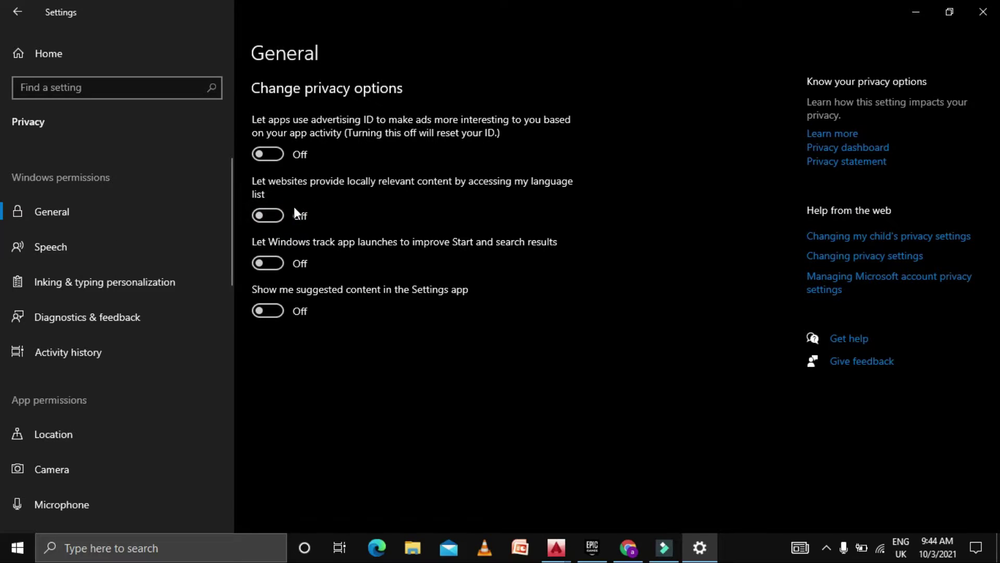
pyautogui.click(264, 254)
pyautogui.click(266, 264)
# Check in the Background apps privacy settings that letting apps run in the background is set to off
pyautogui.scroll(-3, 73, 364)
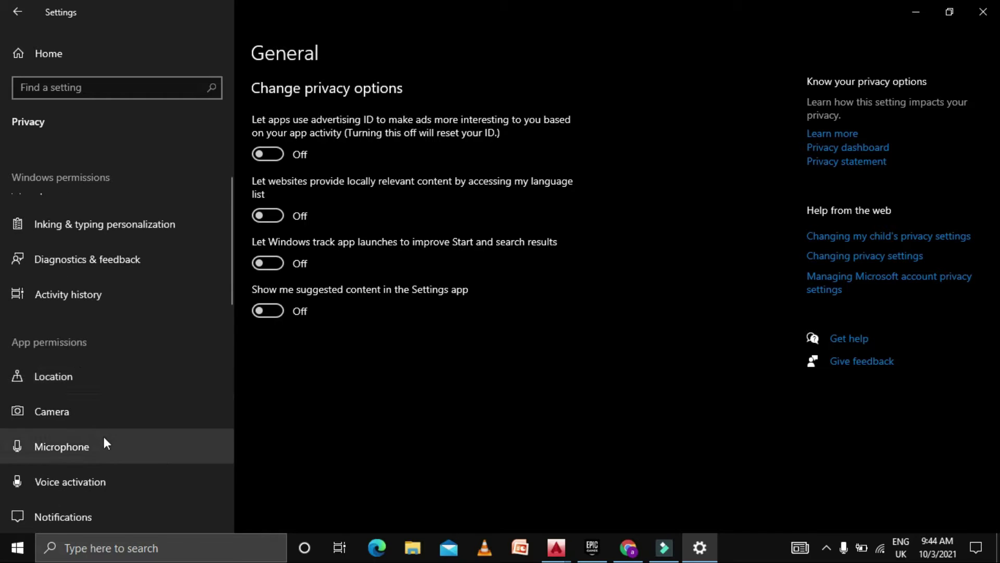
pyautogui.scroll(-7, 92, 424)
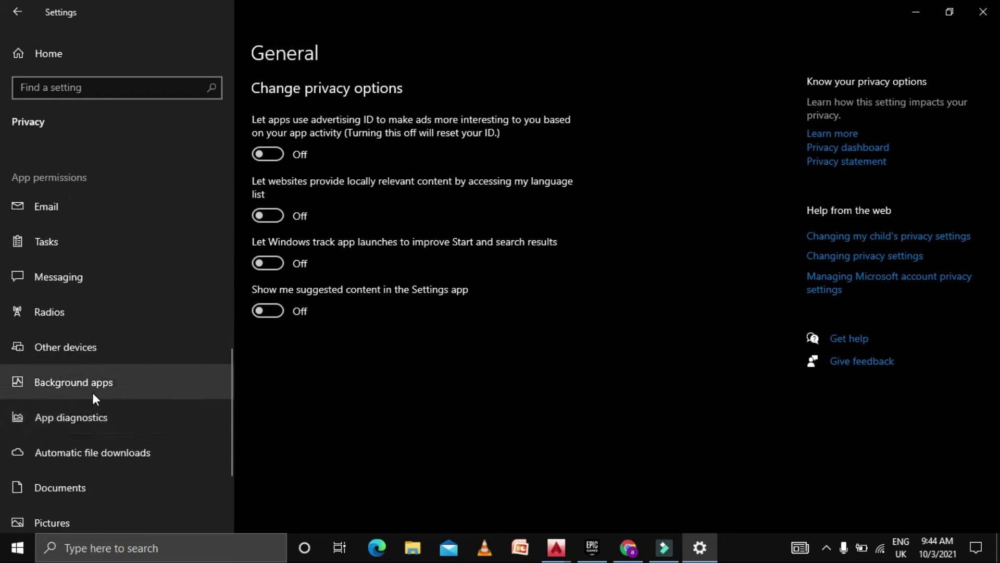
pyautogui.click(105, 386)
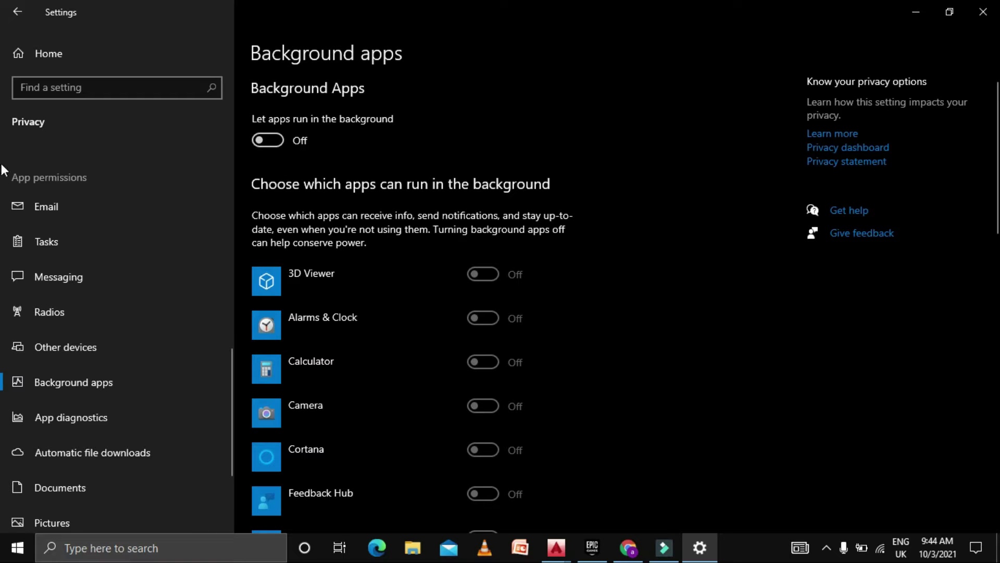
# Return to the Settings home page and open Graphics settings through the Gaming category
pyautogui.click(62, 48)
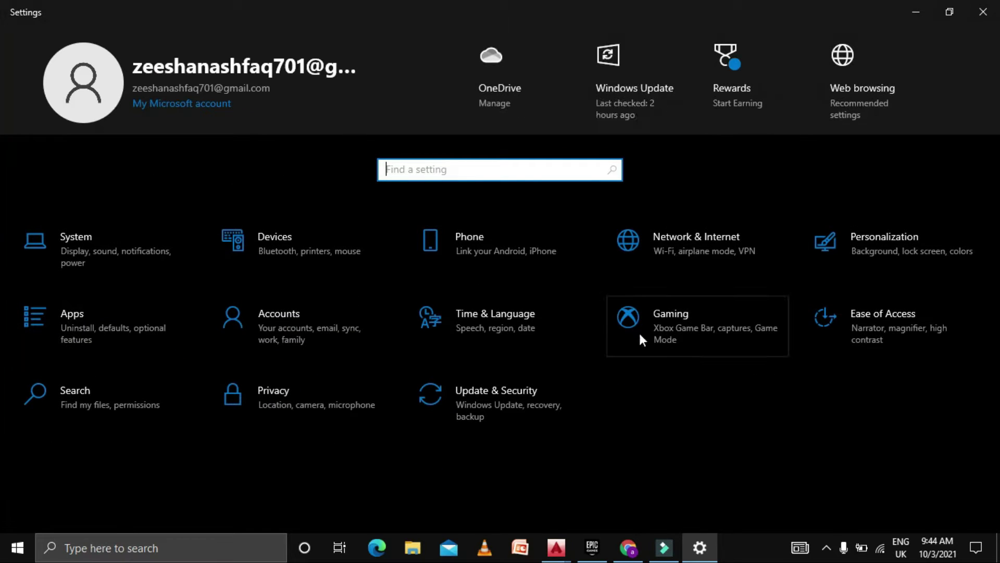
pyautogui.click(670, 318)
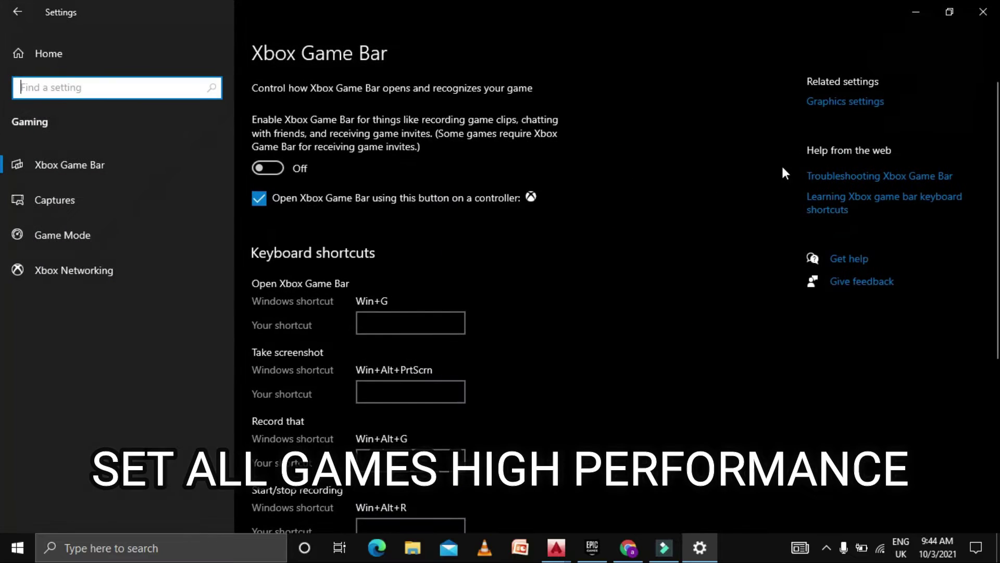
pyautogui.click(830, 103)
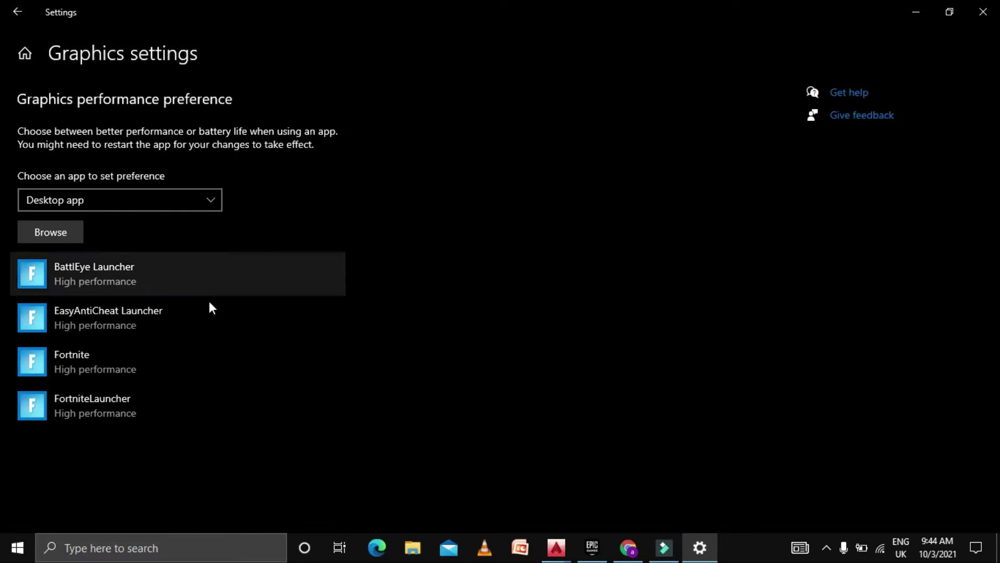
# Add the desktop app PlayGTAV from the fortnite\GTAV folder on Local Disk (F:) to the graphics performance preference list
pyautogui.click(49, 236)
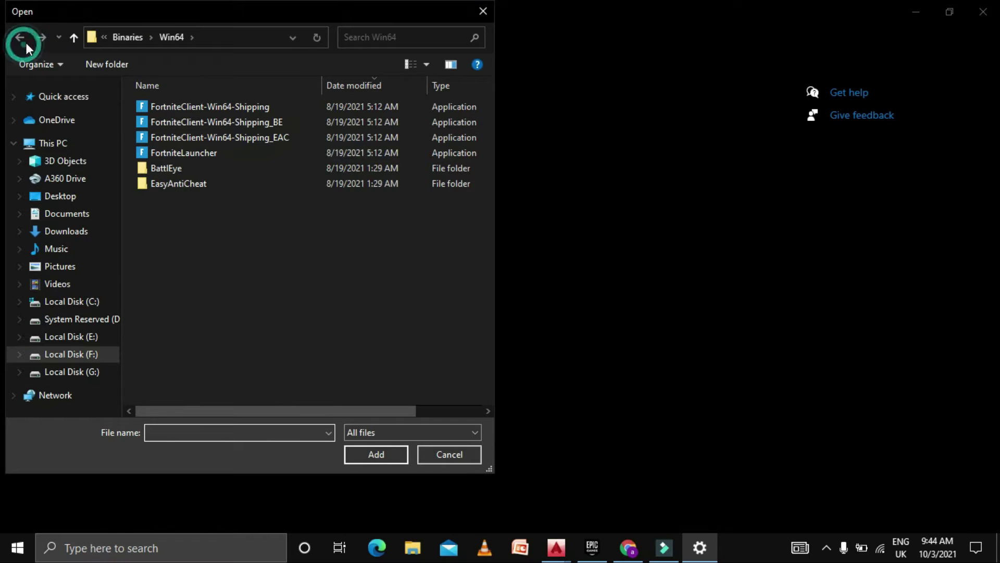
pyautogui.click(80, 354)
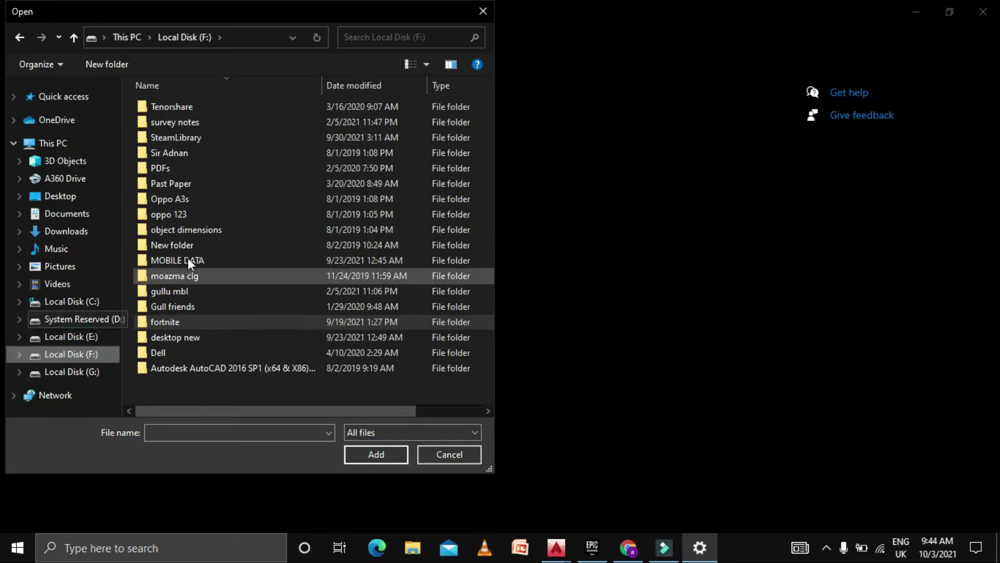
pyautogui.doubleClick(175, 325)
pyautogui.doubleClick(180, 122)
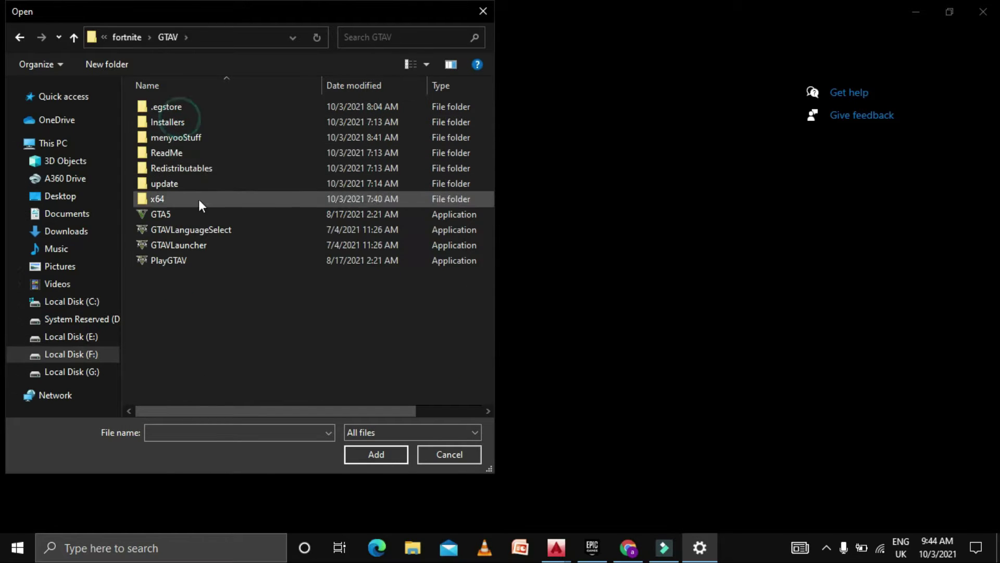
pyautogui.click(168, 212)
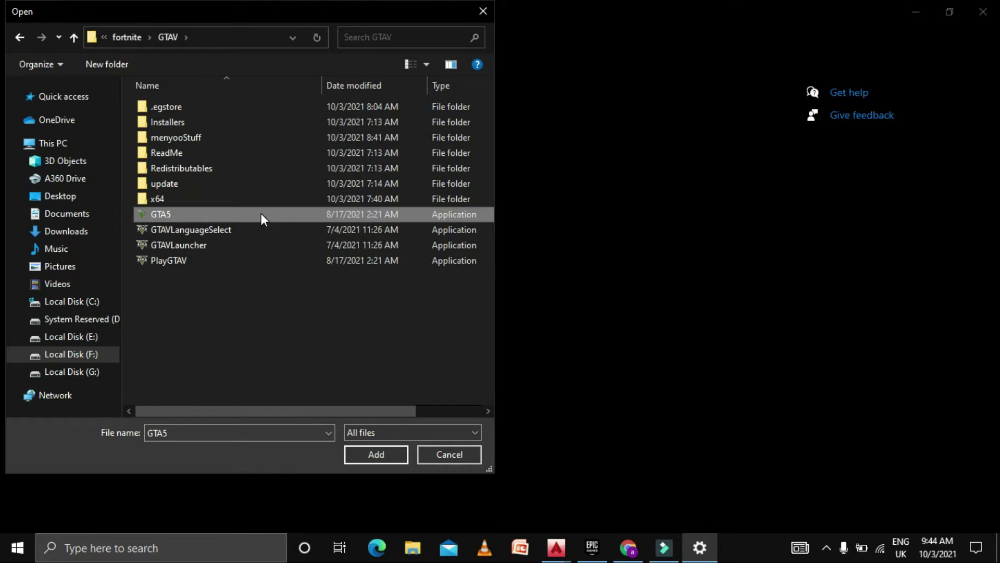
pyautogui.click(164, 264)
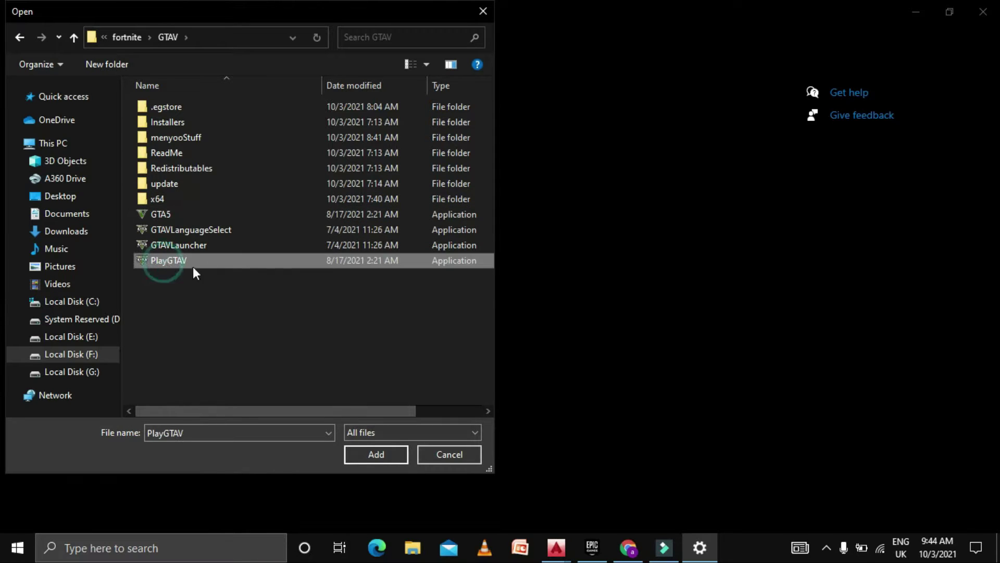
pyautogui.click(366, 461)
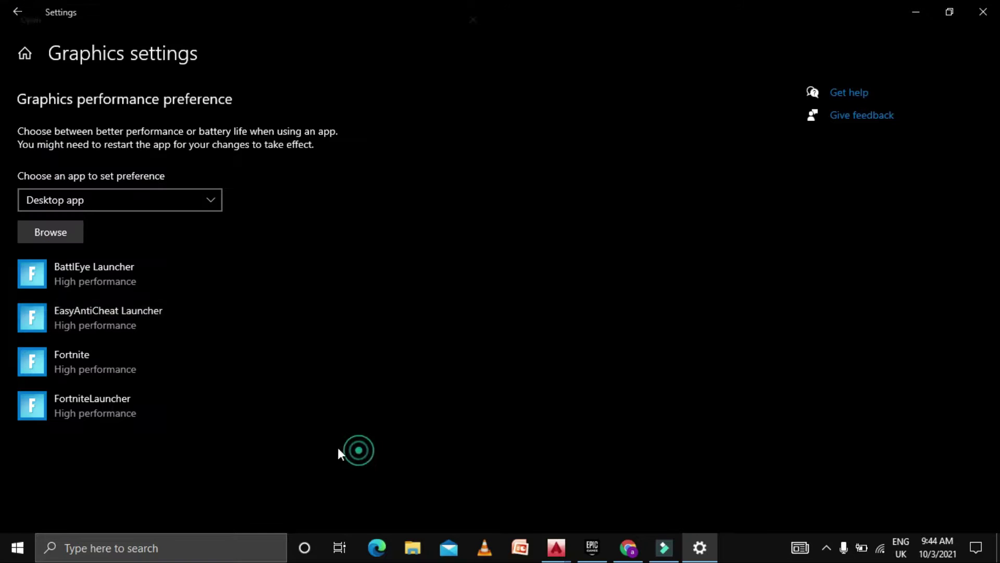
# Set the graphics preference of Rockstar Games Launcher Redirector to High performance, save it and close Settings
pyautogui.scroll(-1, 213, 364)
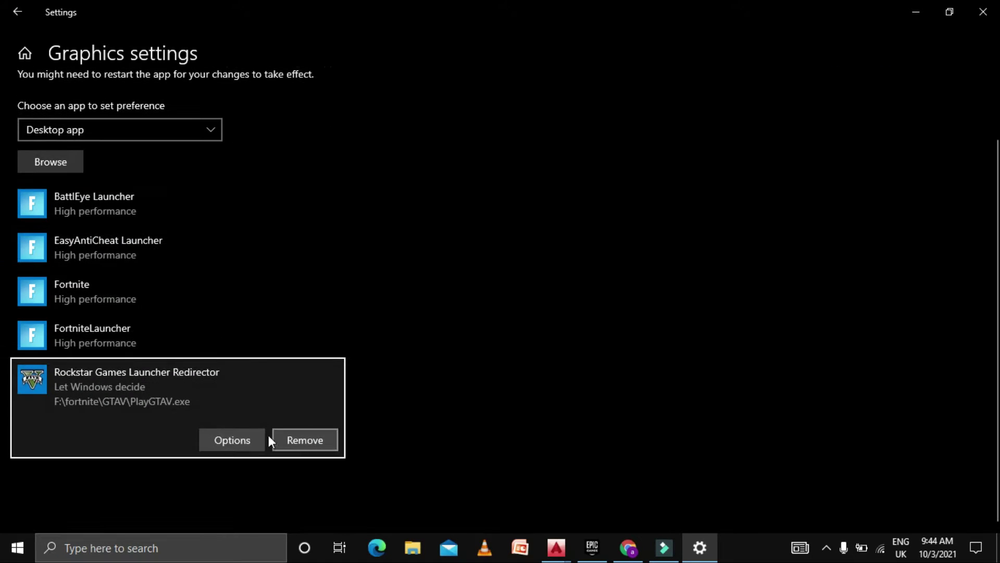
pyautogui.click(234, 443)
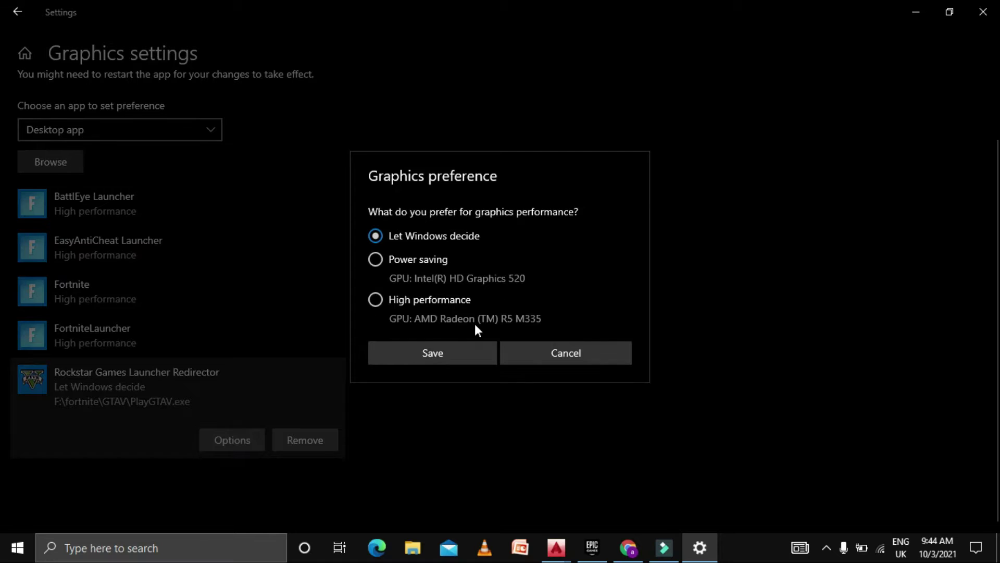
pyautogui.click(445, 308)
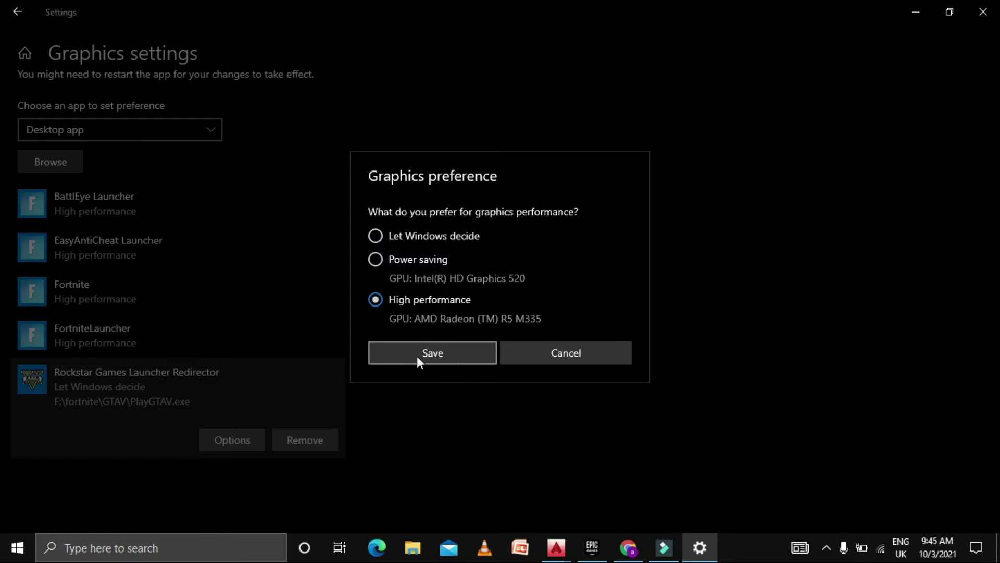
pyautogui.click(417, 355)
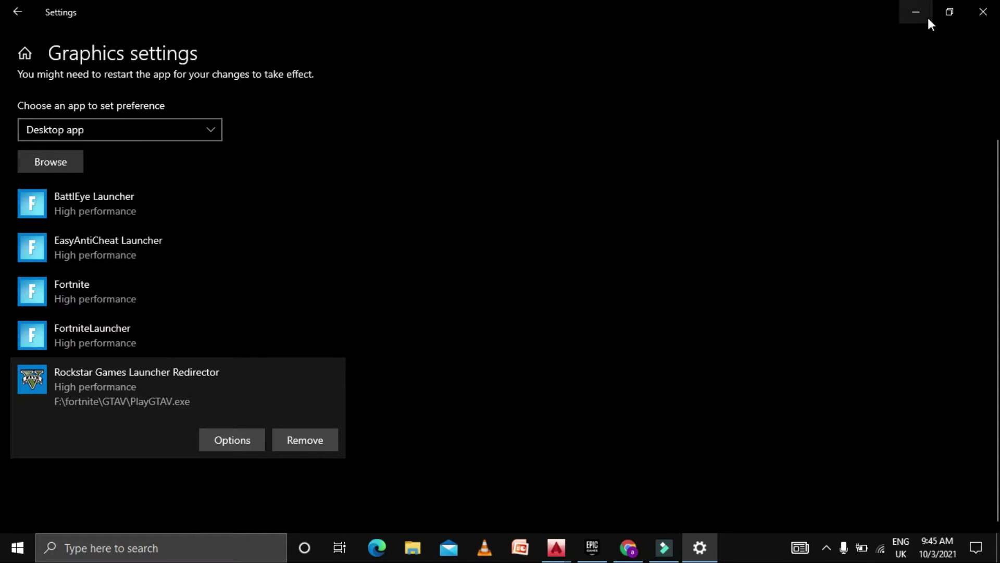
pyautogui.click(983, 12)
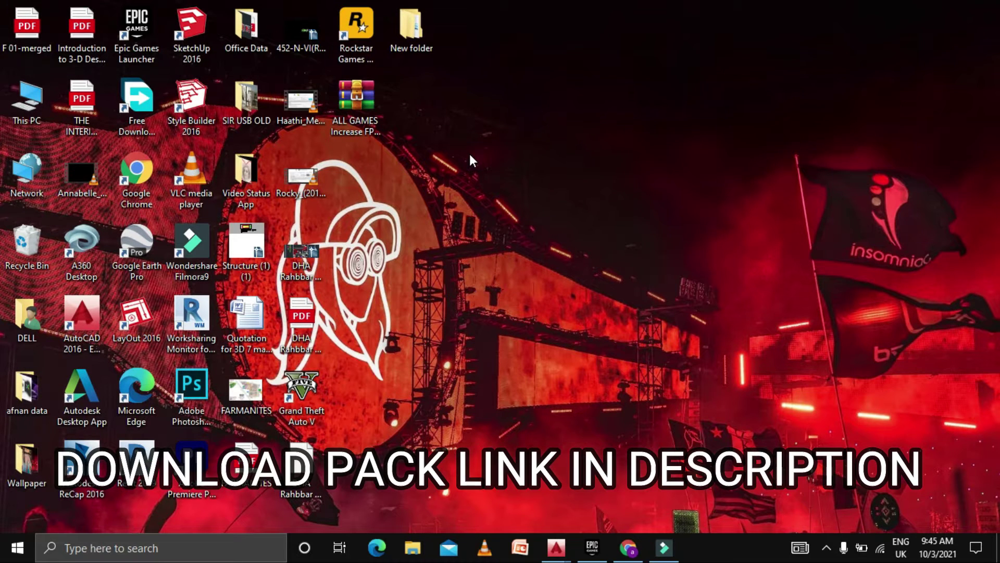
# Move the ALL GAMES Increase FPS BOOST PACK archive to an empty desktop area and extract it there
pyautogui.moveTo(375, 130); pyautogui.dragTo(579, 219)
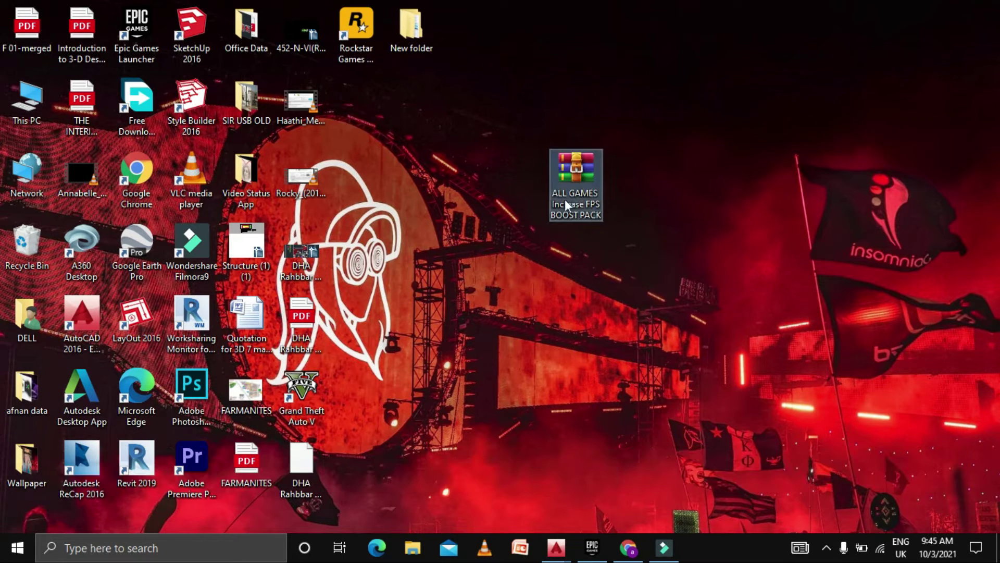
pyautogui.rightClick(565, 183)
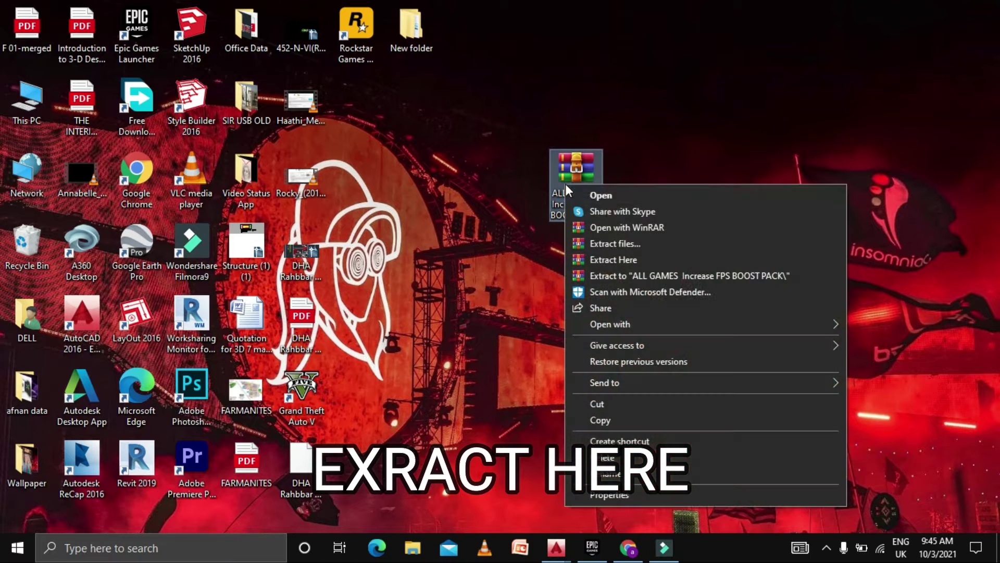
pyautogui.click(617, 263)
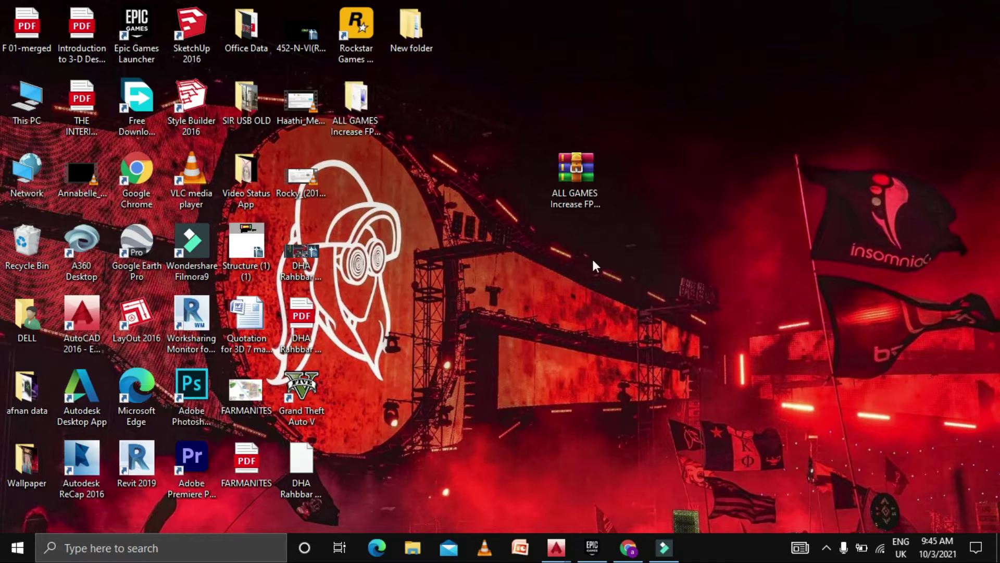
# Place the extracted ALL GAMES Increase FPS BOOST PACK folder beside its archive and open it in a maximized window
pyautogui.moveTo(352, 129); pyautogui.dragTo(654, 208)
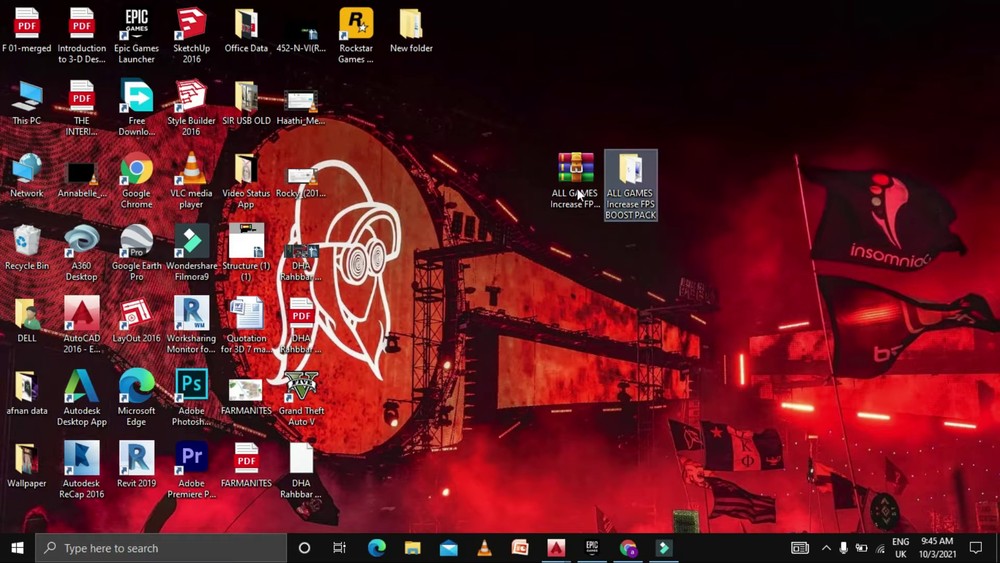
pyautogui.doubleClick(632, 185)
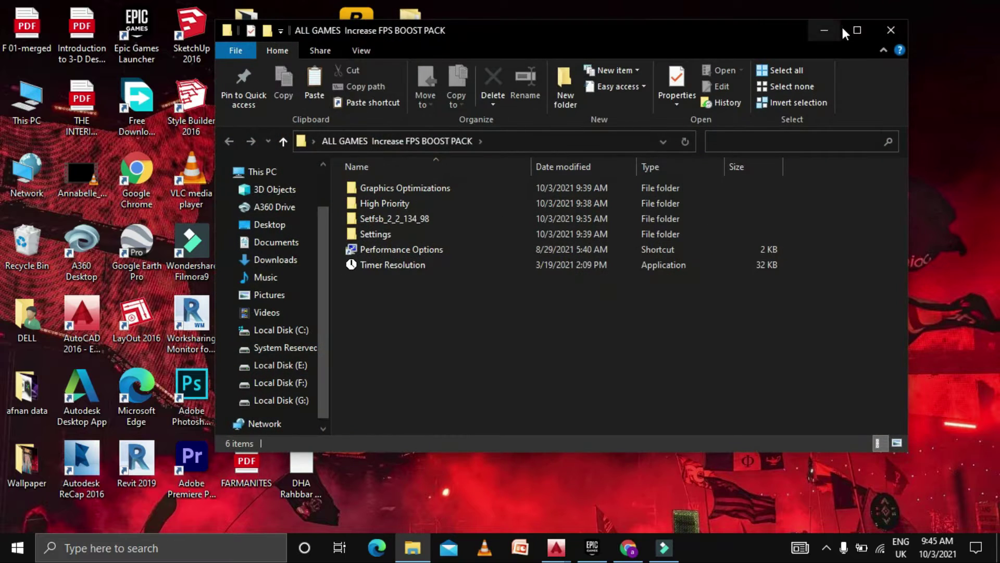
pyautogui.click(844, 31)
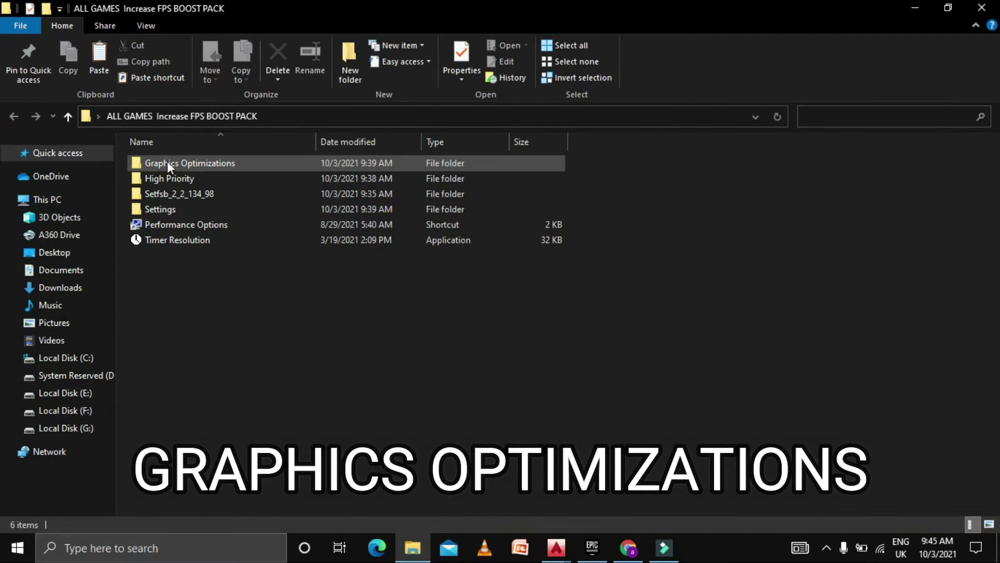
# Add the All Games High registry file from the Graphics Optimizations folder to the registry
pyautogui.click(189, 163)
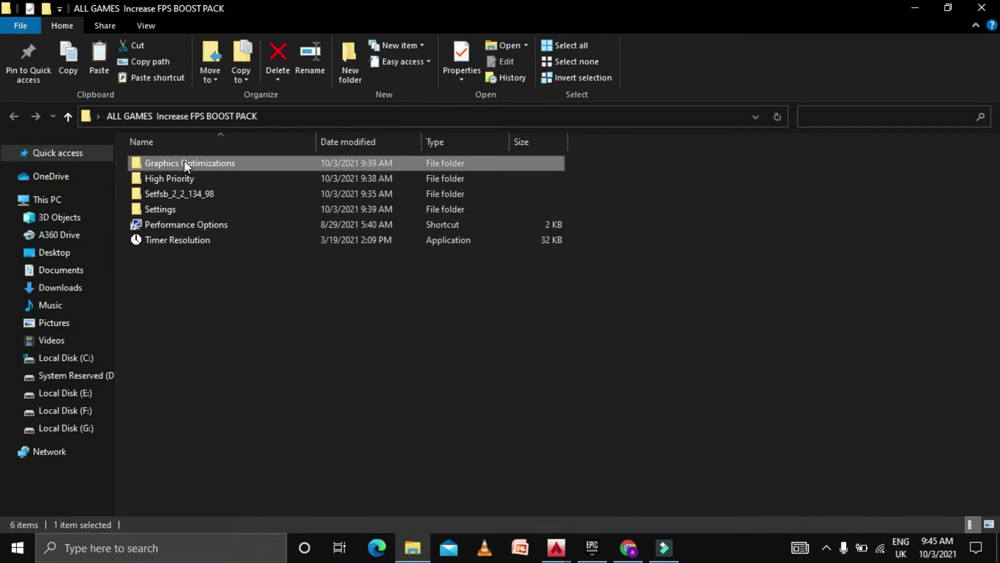
pyautogui.doubleClick(180, 161)
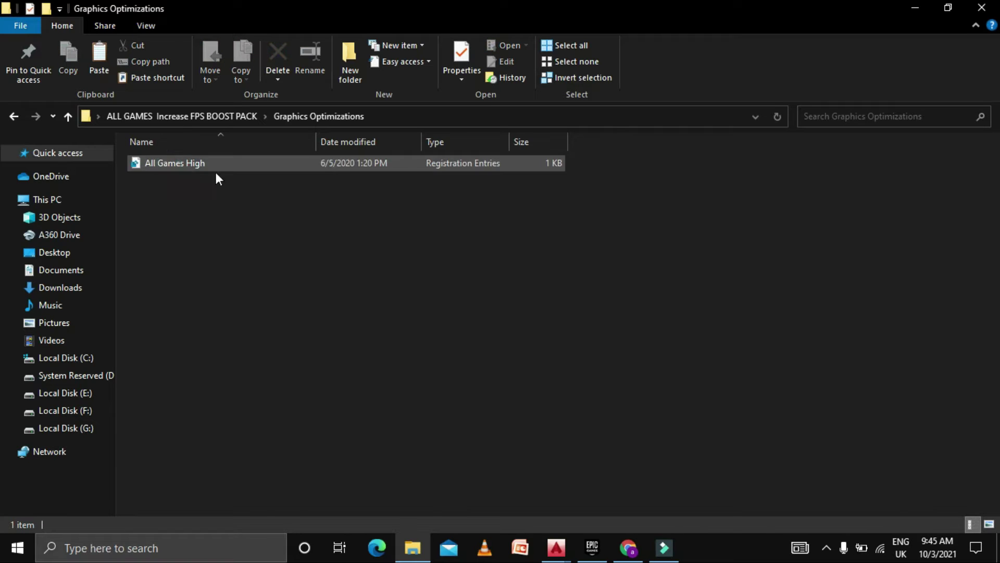
pyautogui.doubleClick(179, 159)
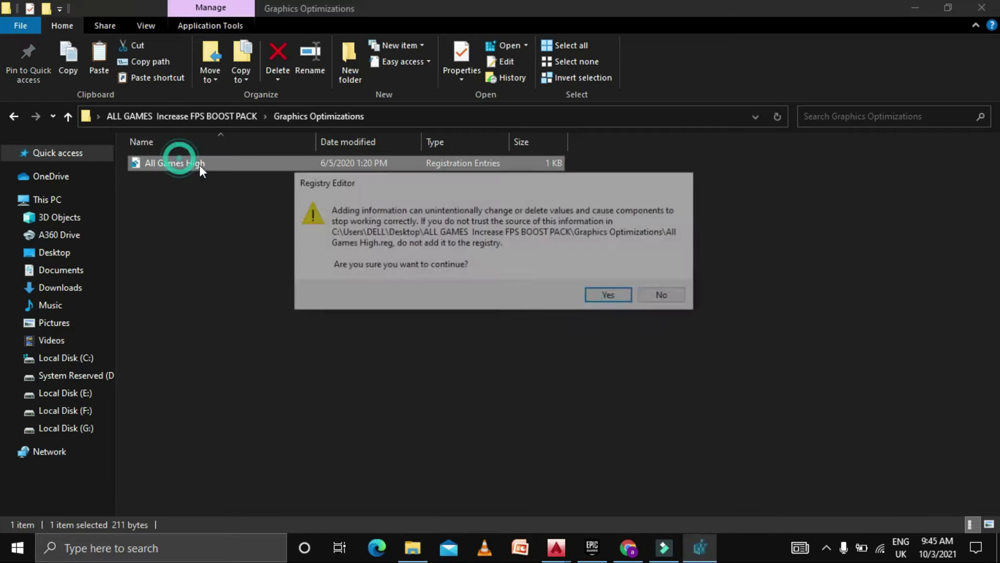
pyautogui.click(605, 295)
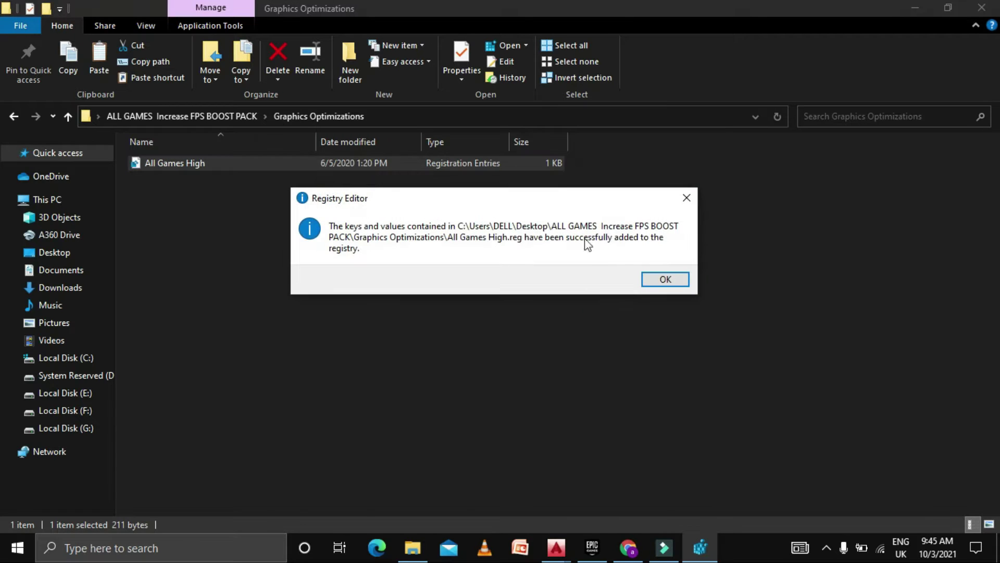
pyautogui.click(666, 281)
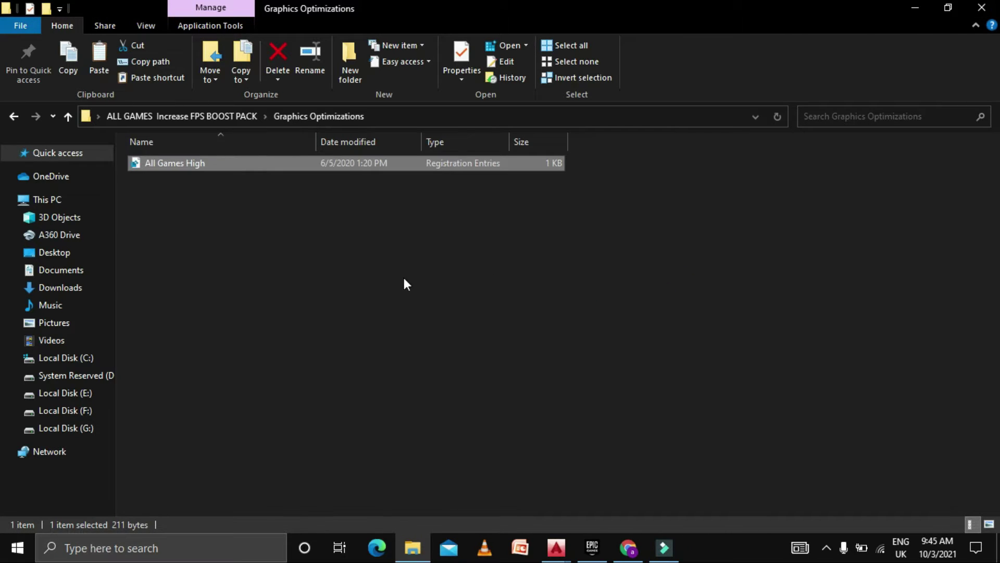
# Add the High Priority registry file from the pack's High Priority folder to the registry
pyautogui.click(14, 116)
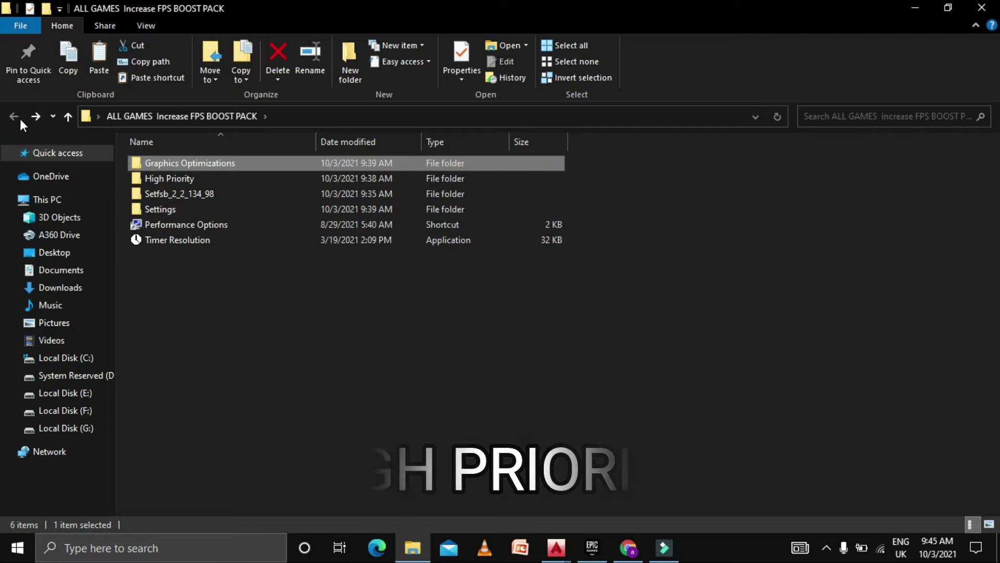
pyautogui.doubleClick(166, 176)
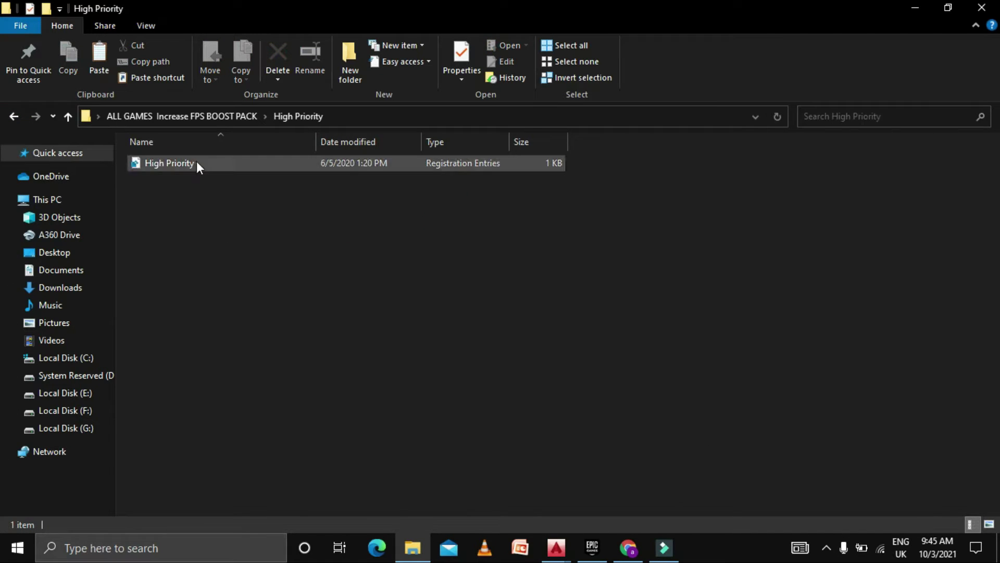
pyautogui.doubleClick(167, 162)
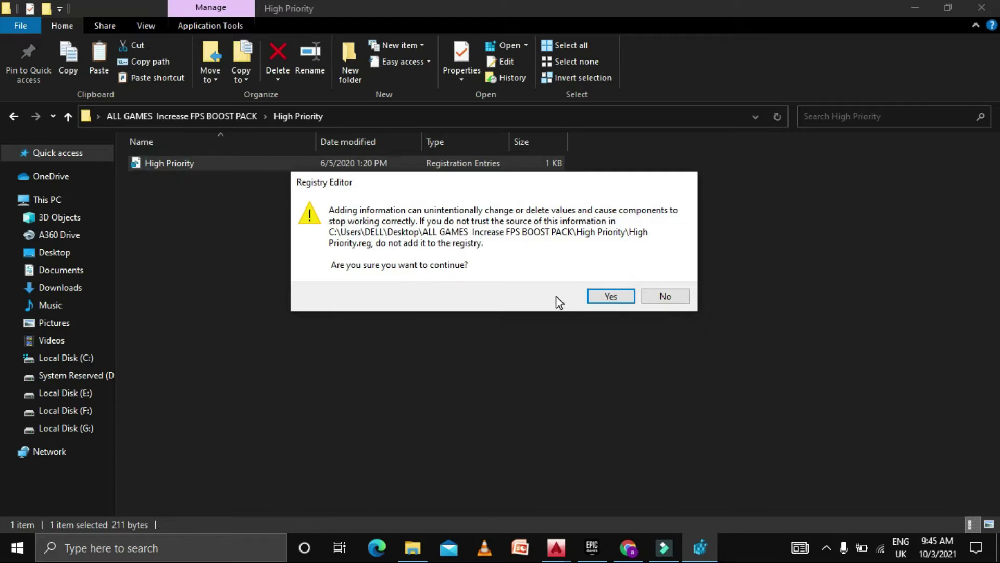
pyautogui.click(615, 296)
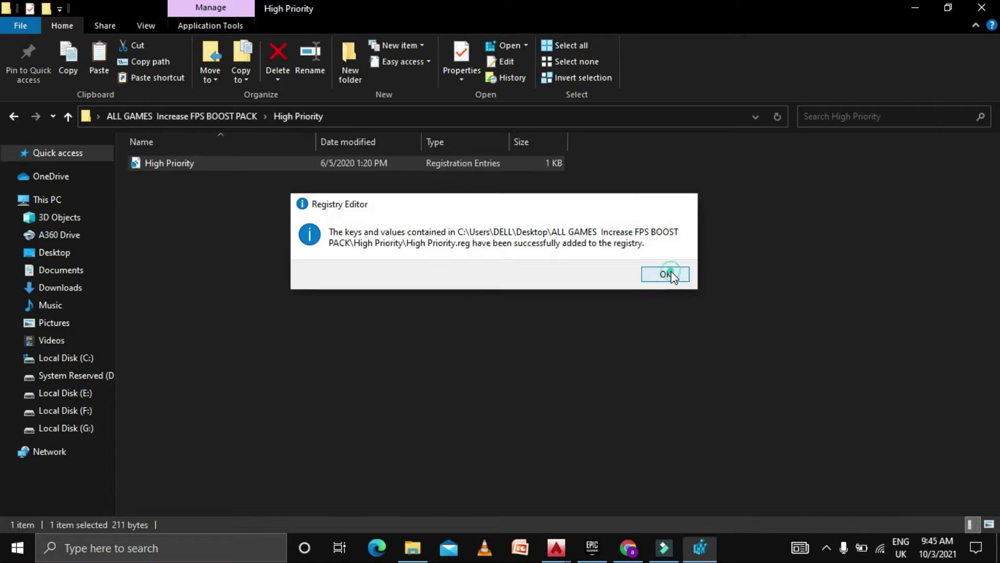
pyautogui.click(666, 273)
# Launch the setfsb application from the pack's Setfsb_2_2_134_98 folder
pyautogui.click(17, 119)
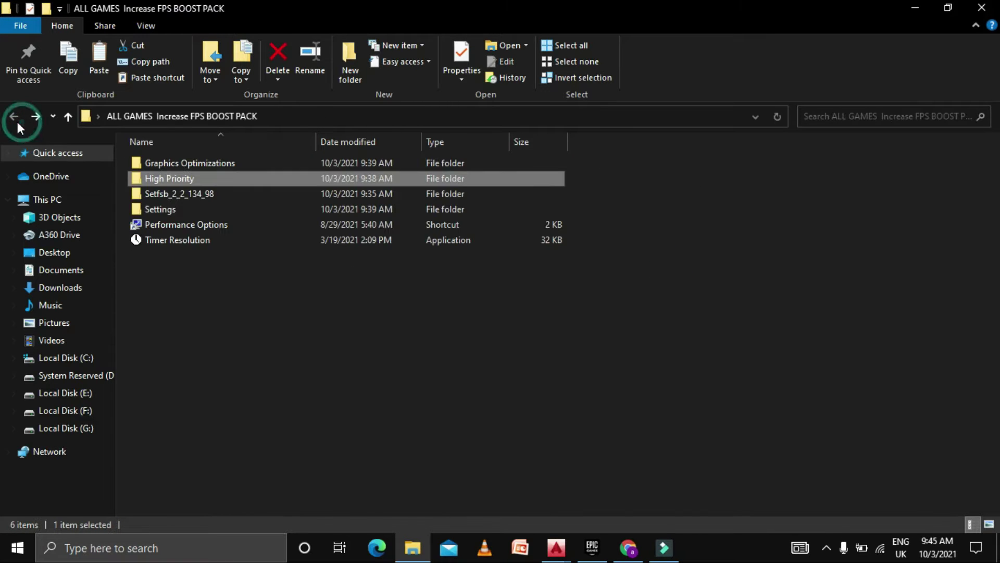
pyautogui.doubleClick(178, 192)
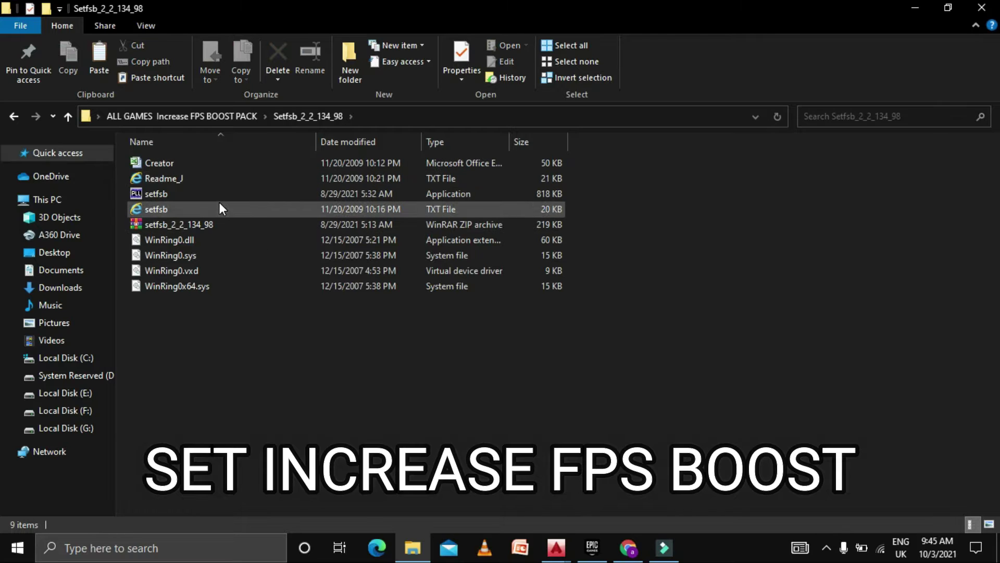
pyautogui.doubleClick(152, 195)
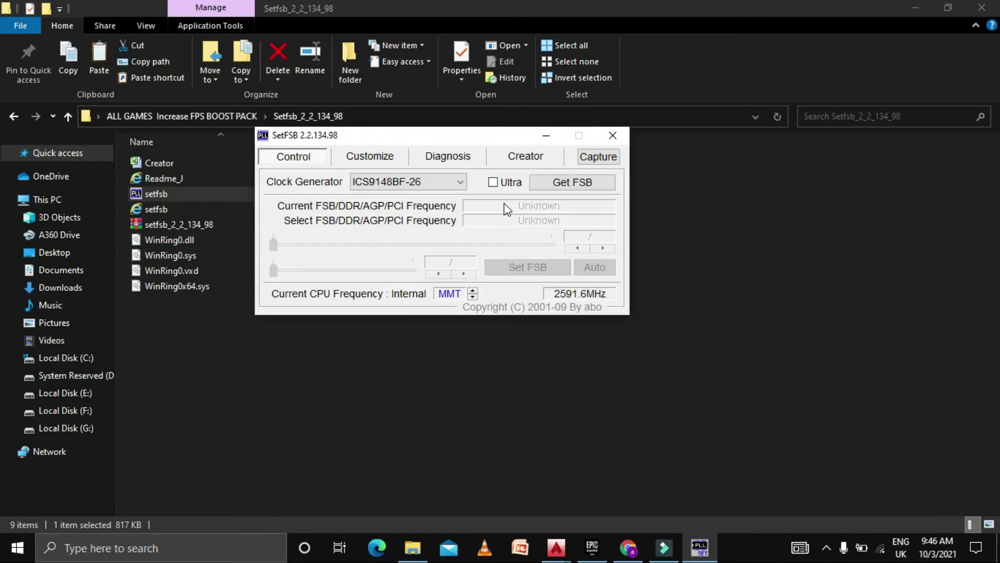
# Enable Ultra, get and set the FSB for clock generator ICS9148BF-26, and raise the frequency selection to 7/7
pyautogui.click(504, 185)
pyautogui.click(559, 184)
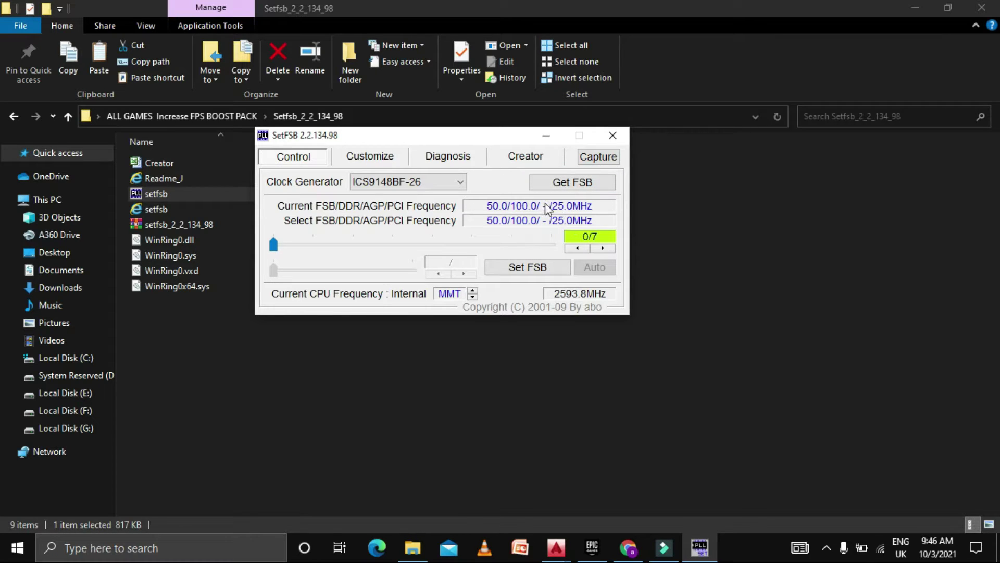
pyautogui.click(544, 268)
pyautogui.moveTo(274, 245); pyautogui.dragTo(549, 247)
# Look through SetFSB's Customize, Diagnosis and Creator pages and close the program
pyautogui.click(372, 160)
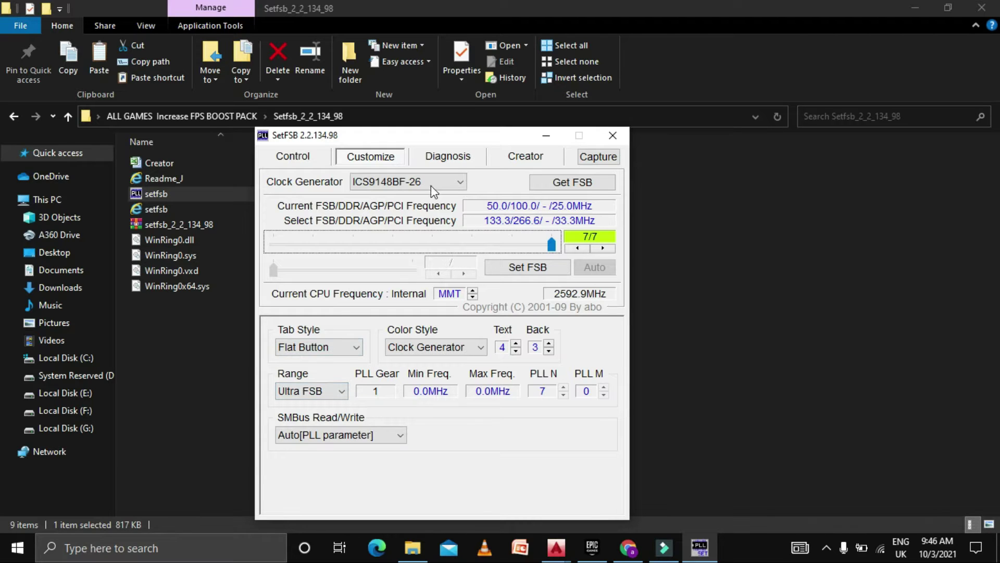
pyautogui.click(452, 156)
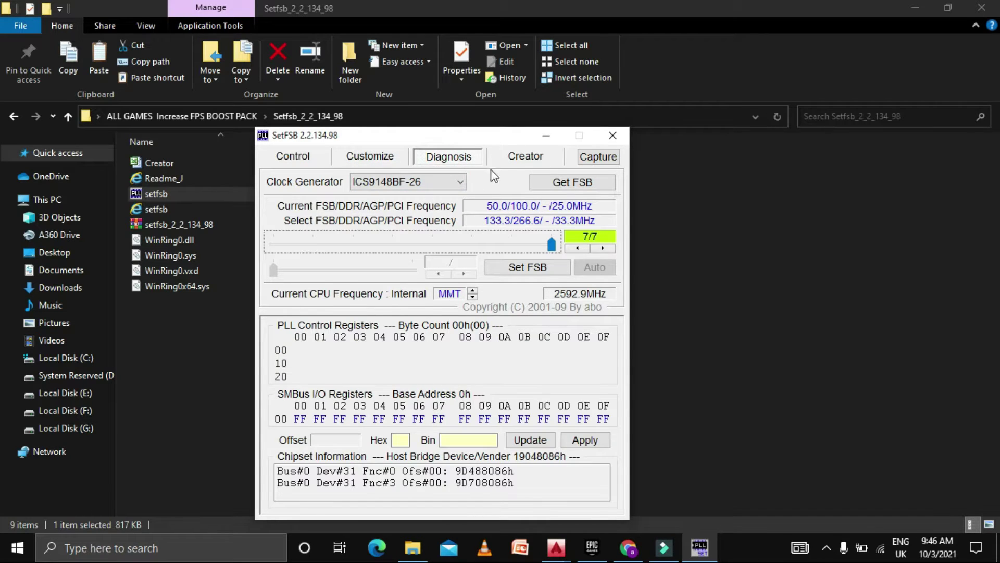
pyautogui.click(501, 158)
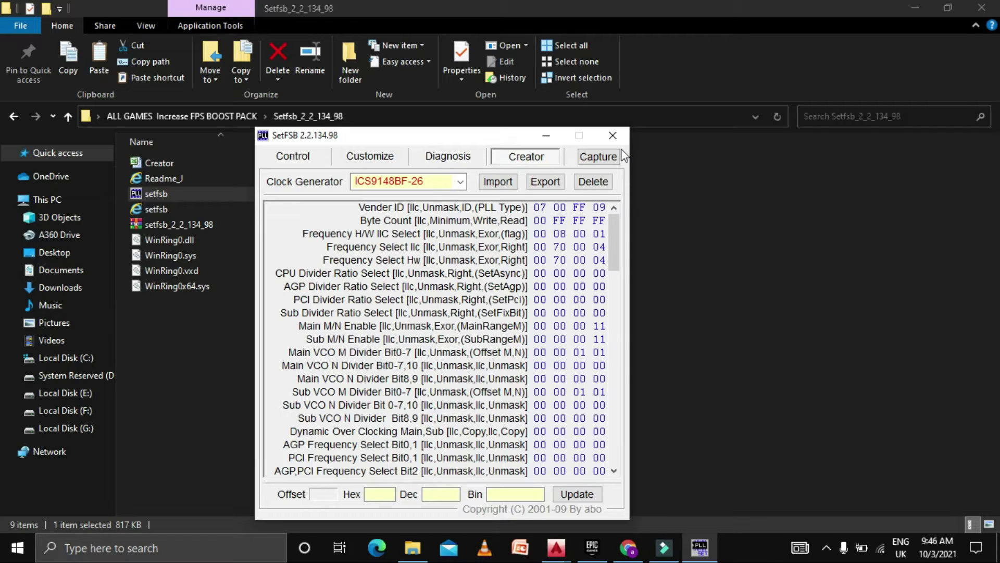
pyautogui.click(613, 135)
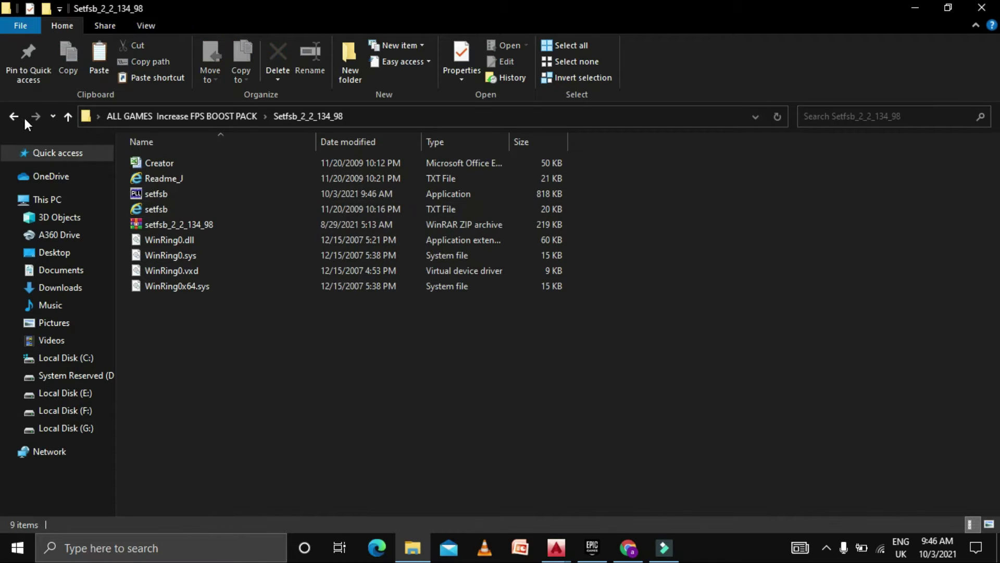
# Add the Optimizations registry file from the pack's Settings folder to the registry
pyautogui.click(16, 116)
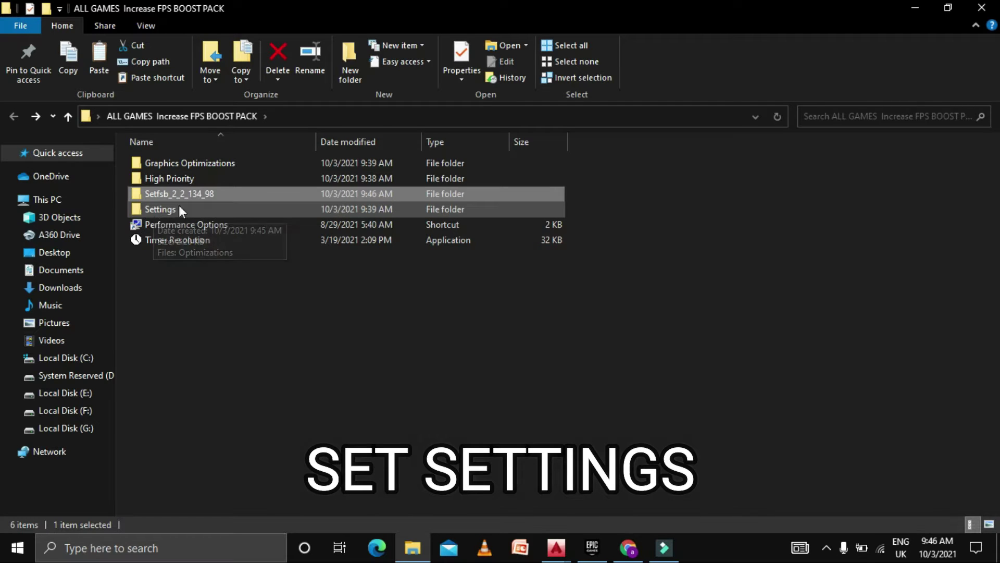
pyautogui.doubleClick(148, 209)
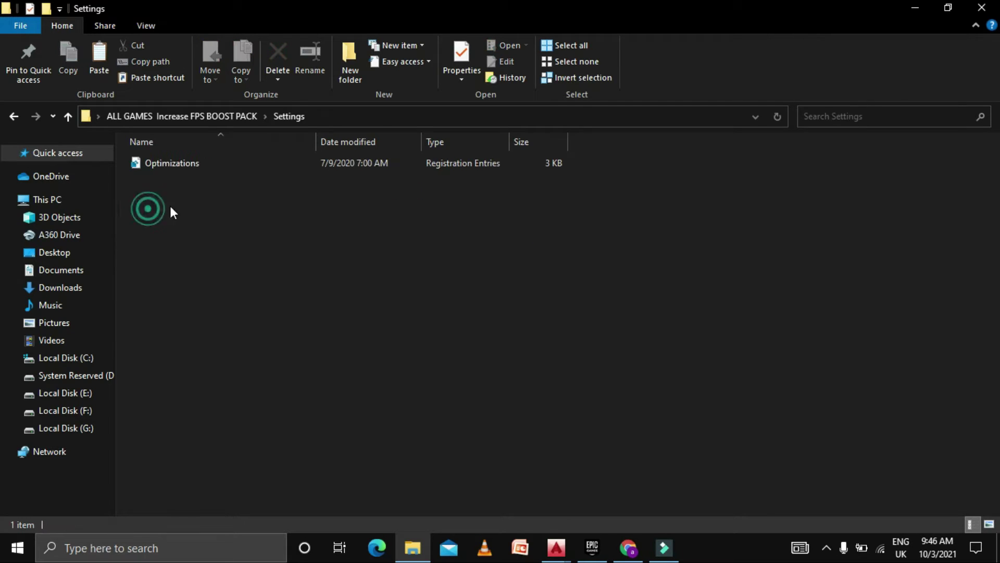
pyautogui.click(233, 164)
pyautogui.doubleClick(305, 162)
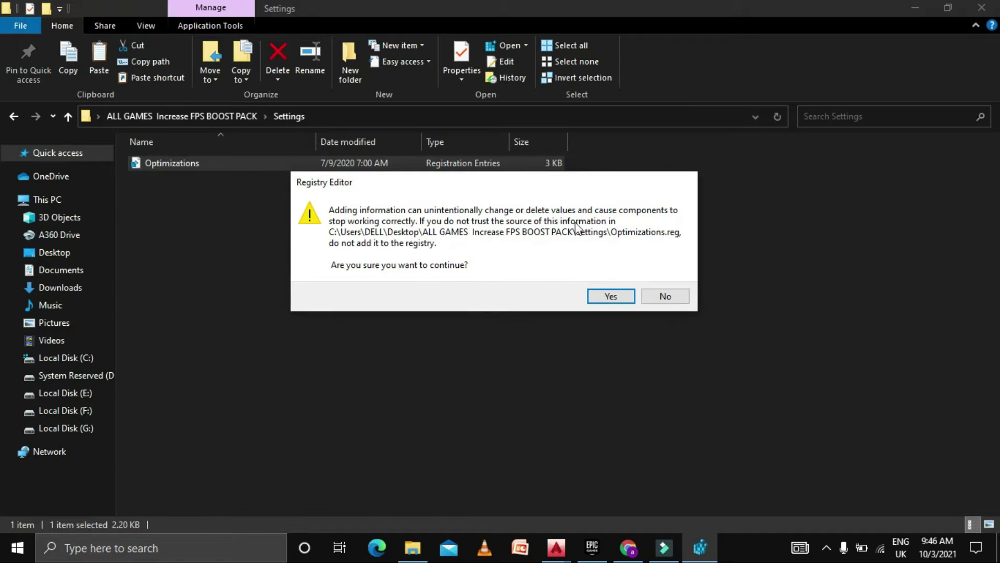
pyautogui.click(608, 296)
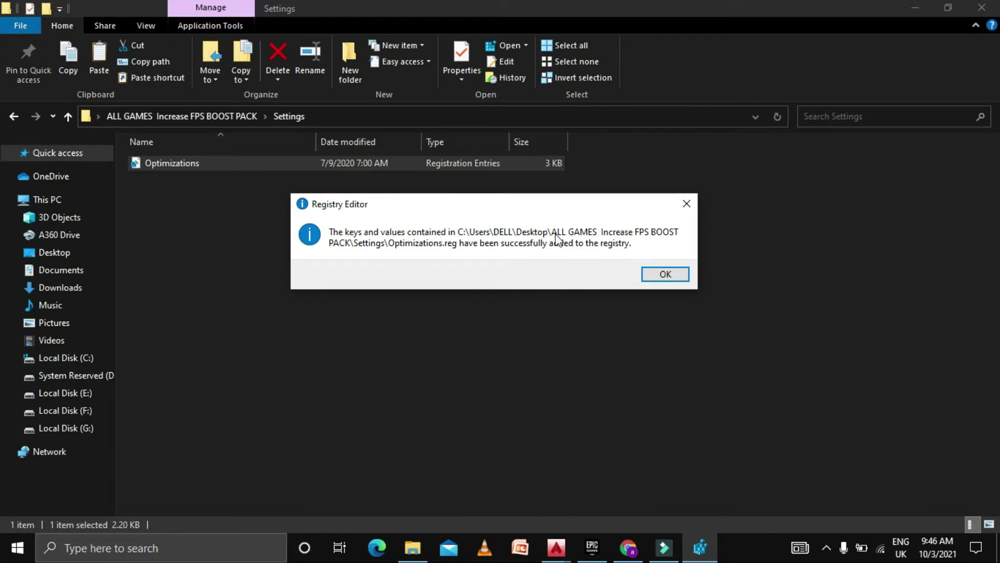
pyautogui.click(665, 274)
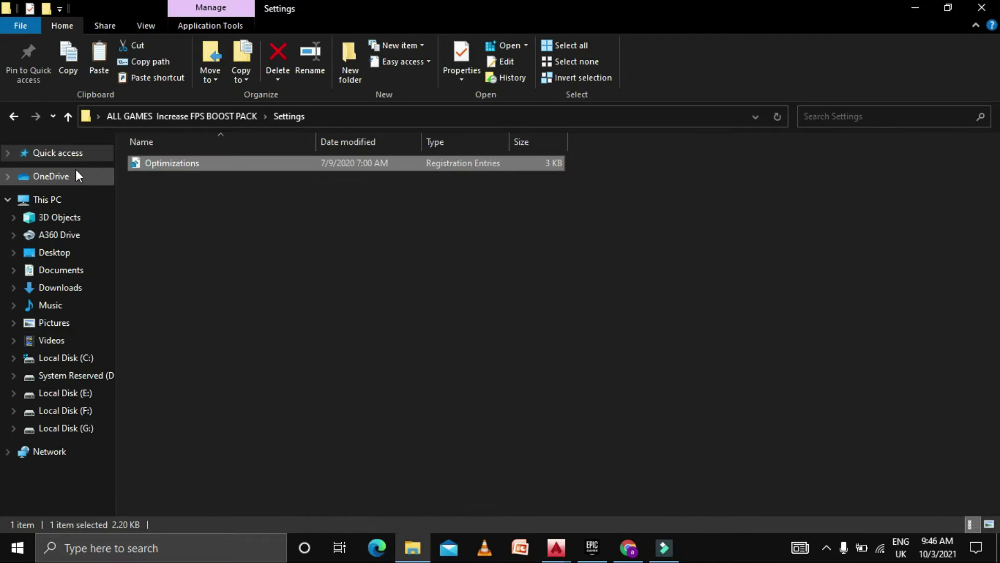
# Open the pack's Performance Options shortcut and apply the "Adjust for best performance" visual effects setting
pyautogui.click(13, 117)
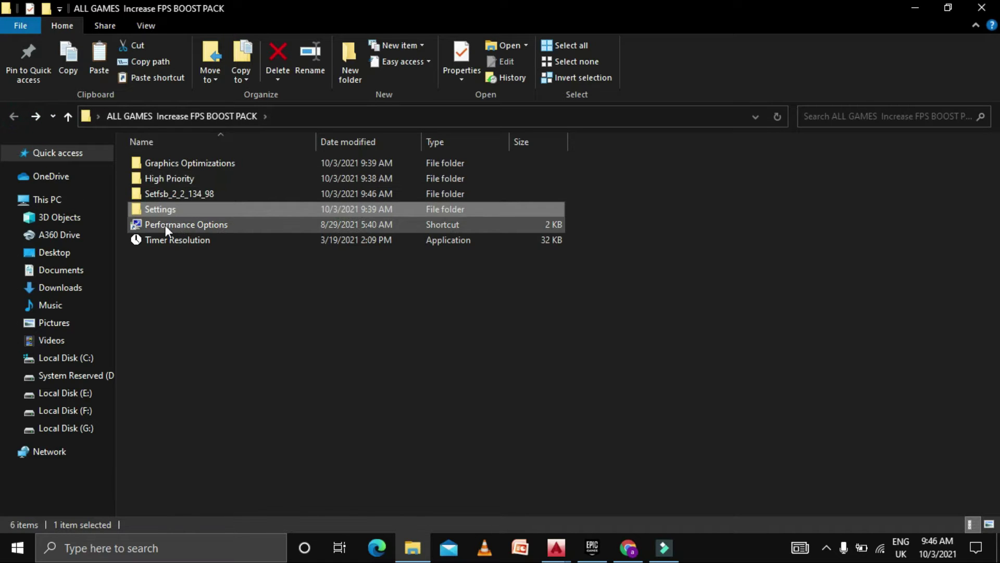
pyautogui.doubleClick(188, 223)
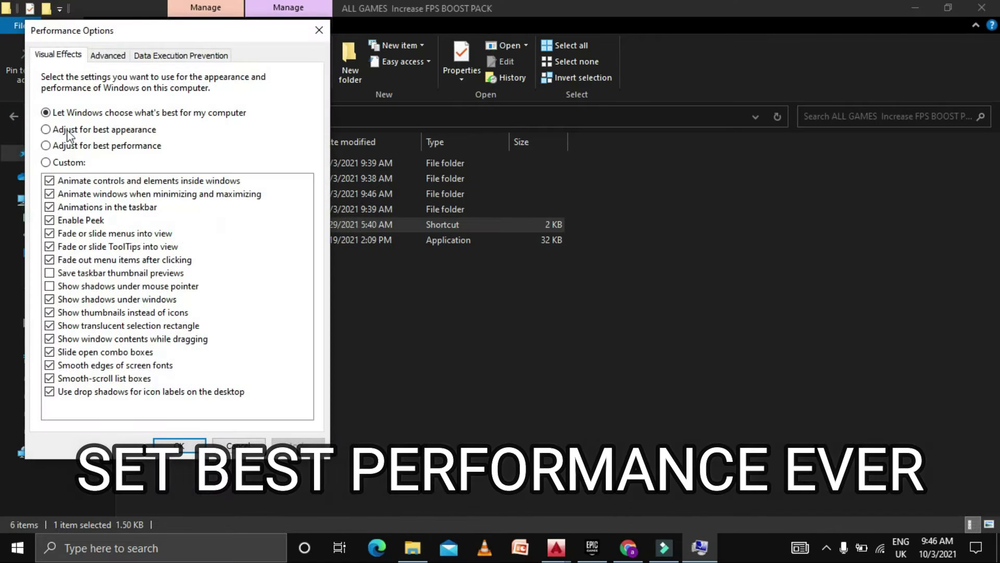
pyautogui.click(117, 149)
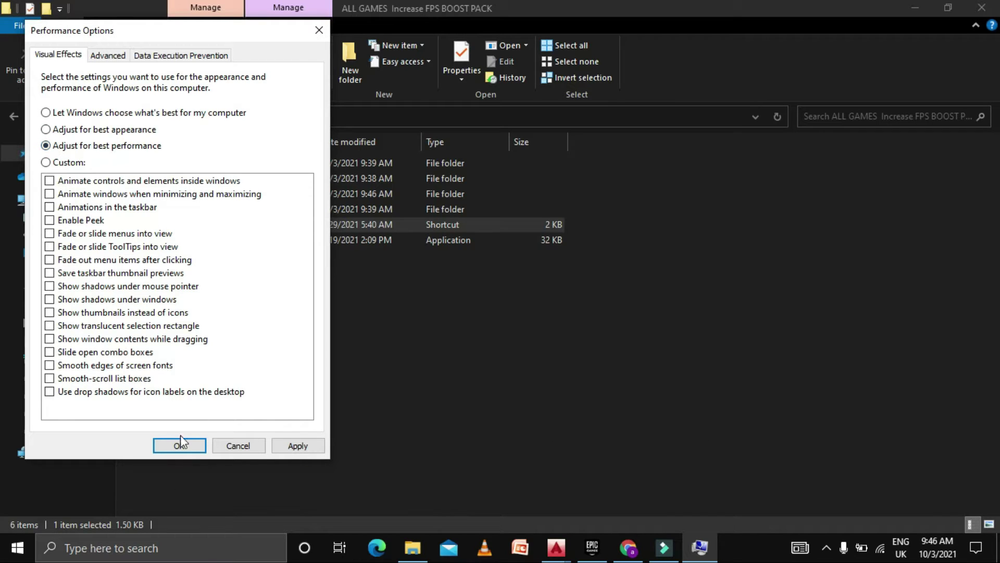
pyautogui.click(297, 446)
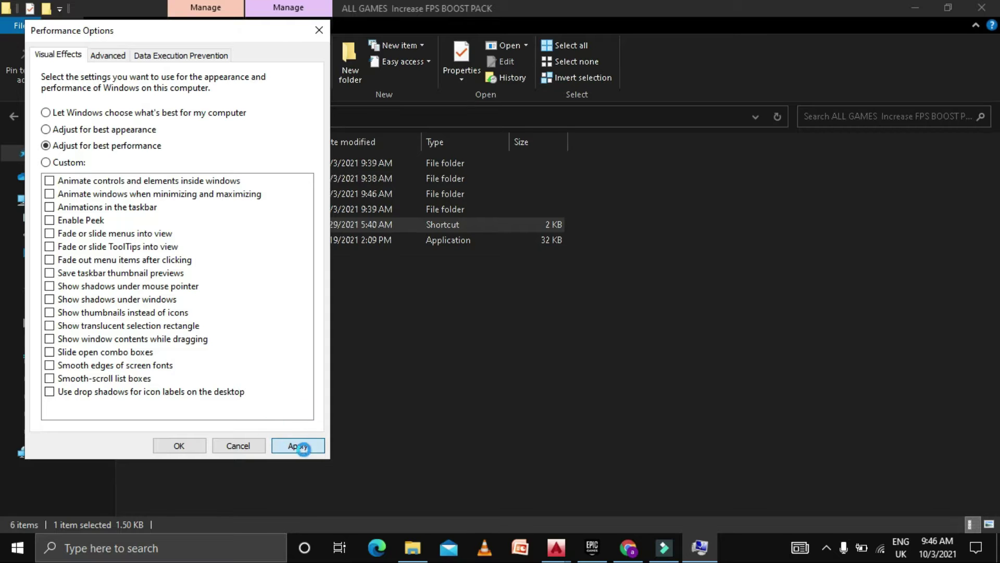
pyautogui.click(188, 438)
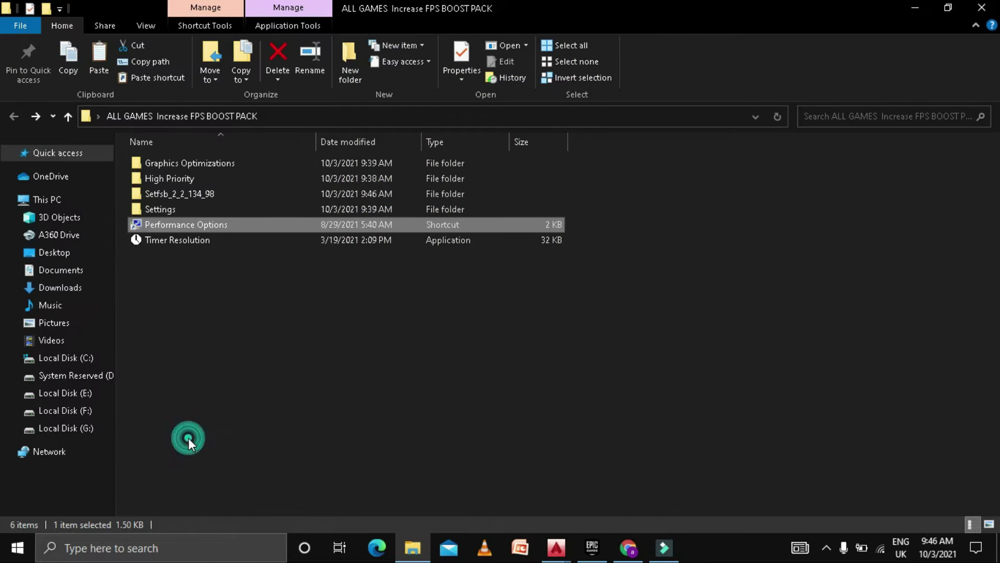
# Set the timer to its maximum resolution with the pack's Timer Resolution application, and close it along with the pack folder
pyautogui.click(185, 243)
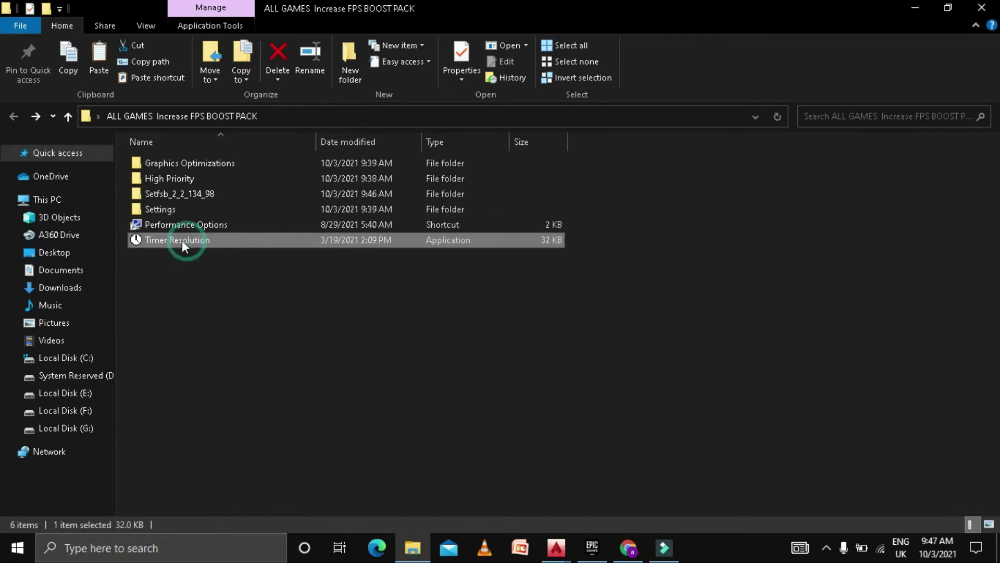
pyautogui.doubleClick(207, 237)
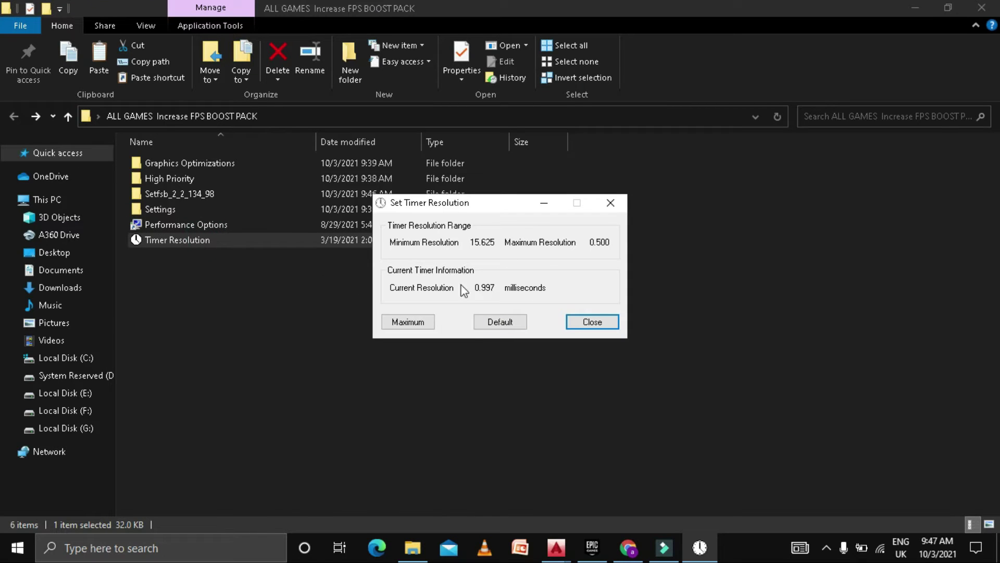
pyautogui.click(501, 323)
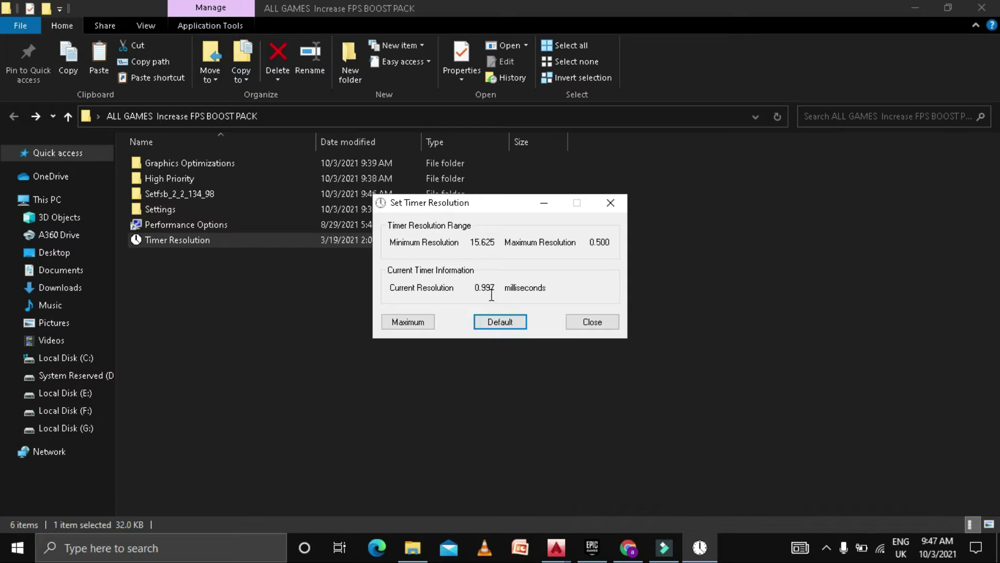
pyautogui.click(417, 323)
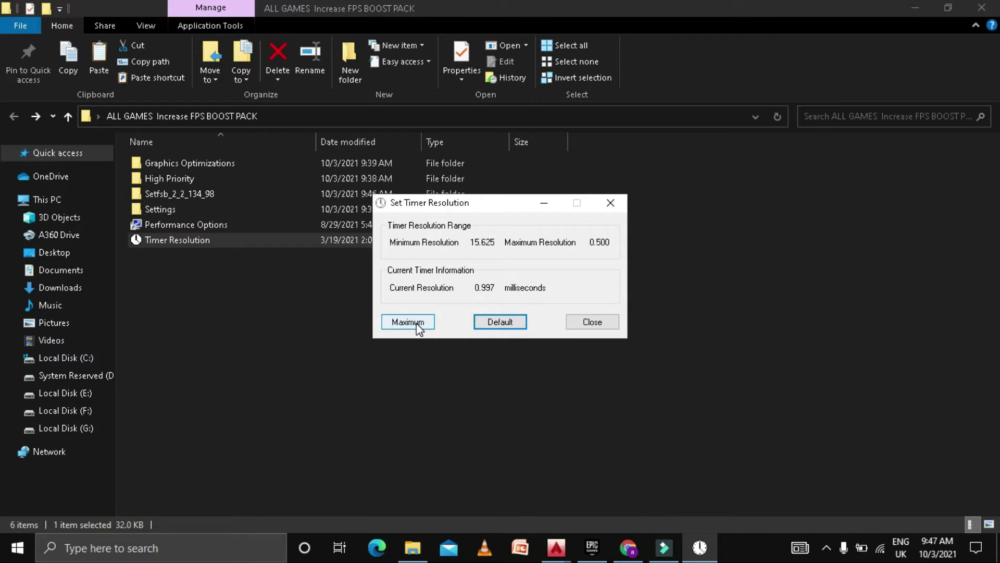
pyautogui.doubleClick(475, 287)
pyautogui.click(594, 241)
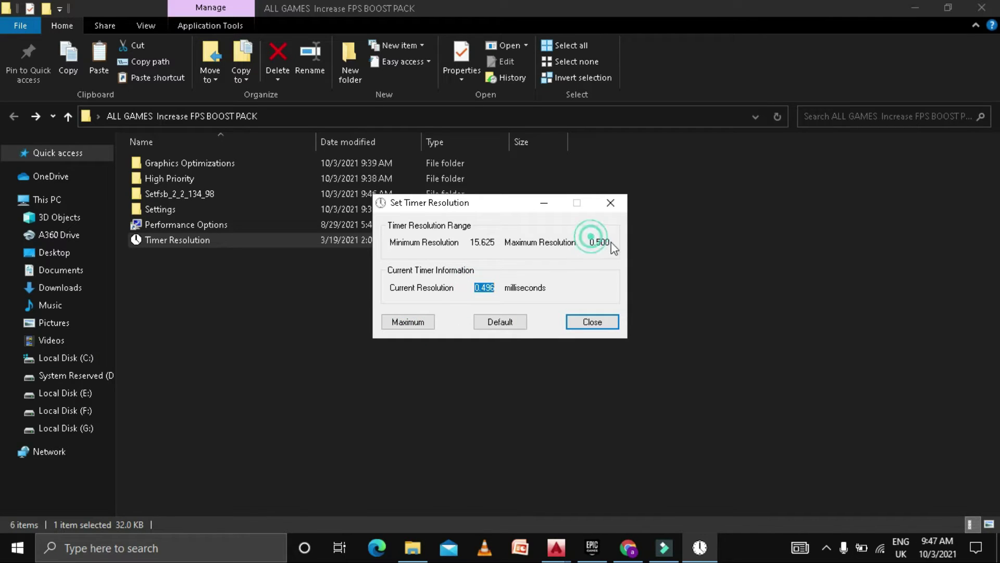
pyautogui.moveTo(481, 242); pyautogui.dragTo(486, 242)
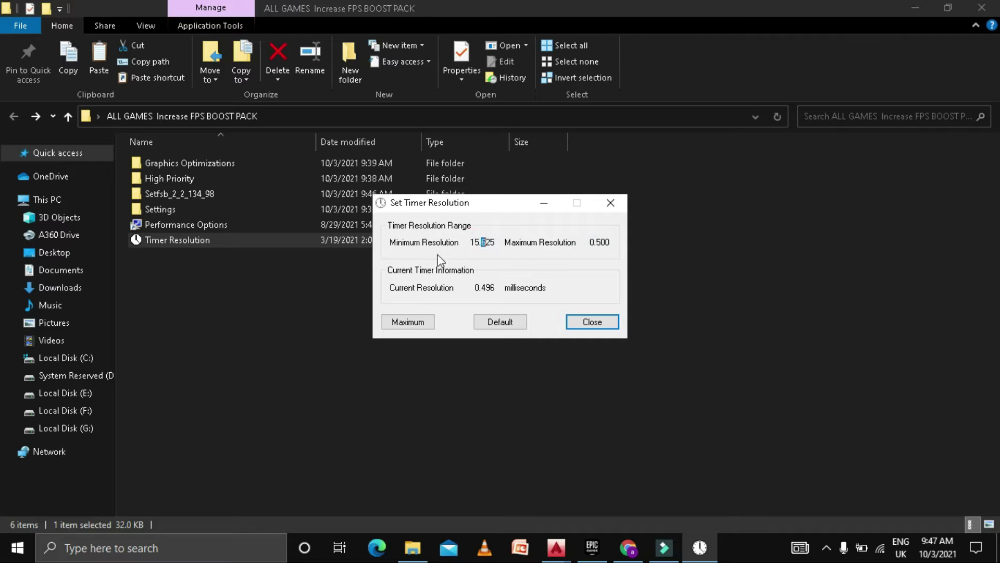
pyautogui.click(589, 324)
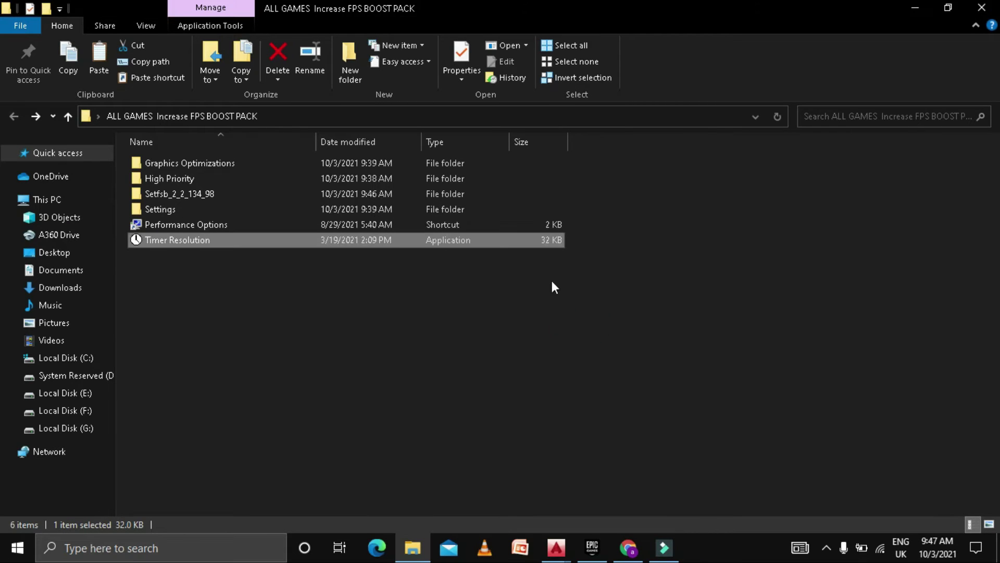
pyautogui.click(982, 8)
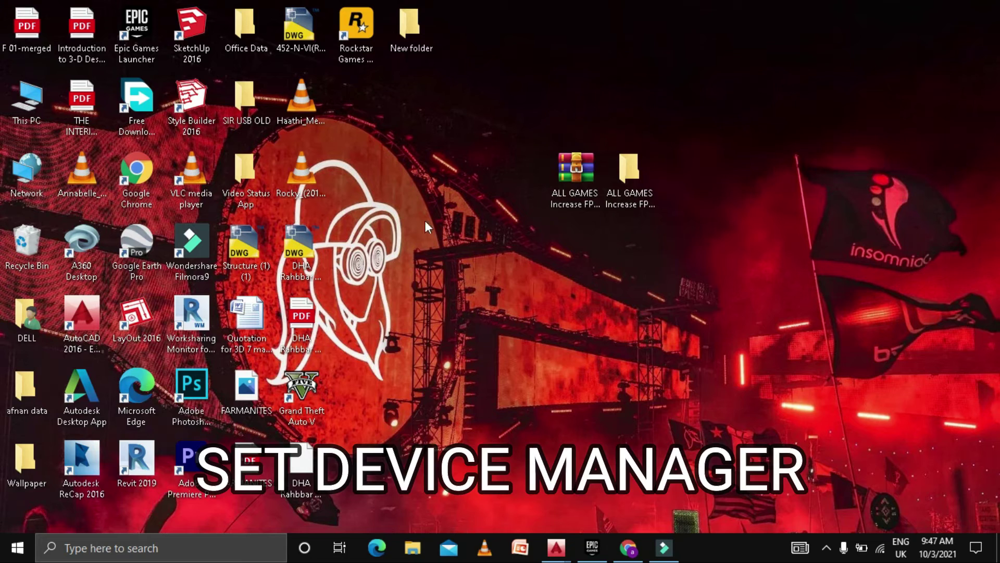
# Open Device Manager in This PC's Computer Management and expand the Human Interface Devices category
pyautogui.rightClick(25, 111)
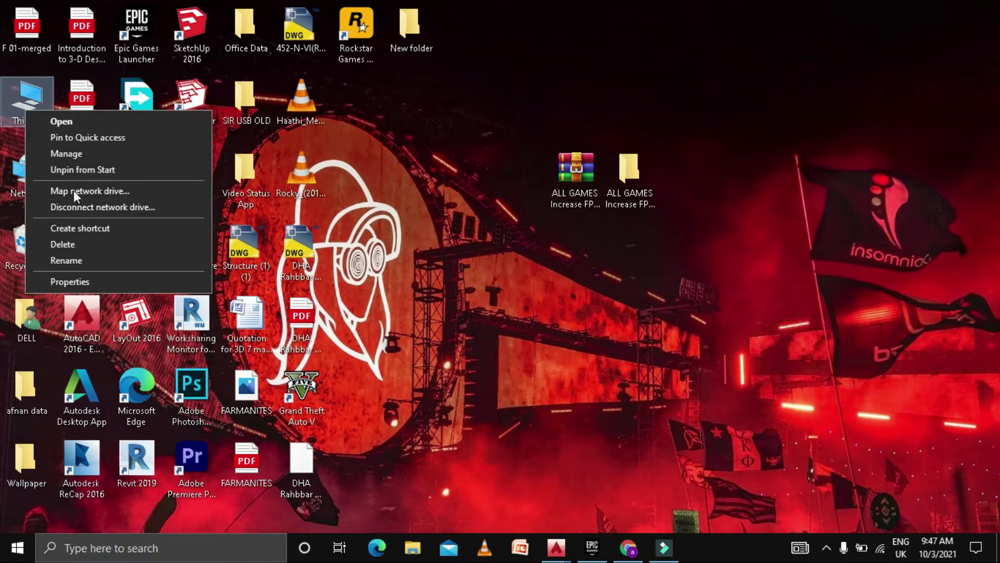
pyautogui.click(70, 152)
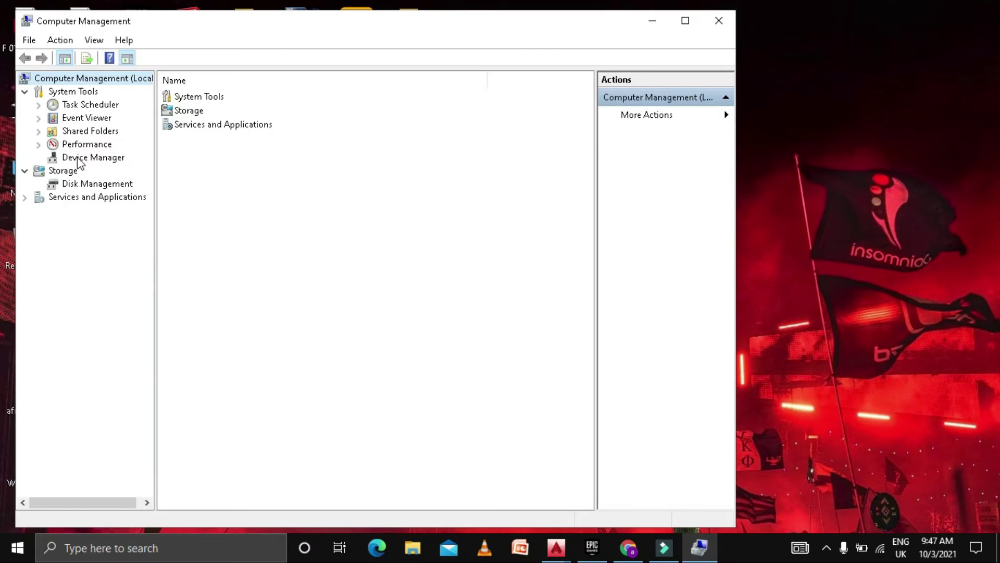
pyautogui.click(78, 158)
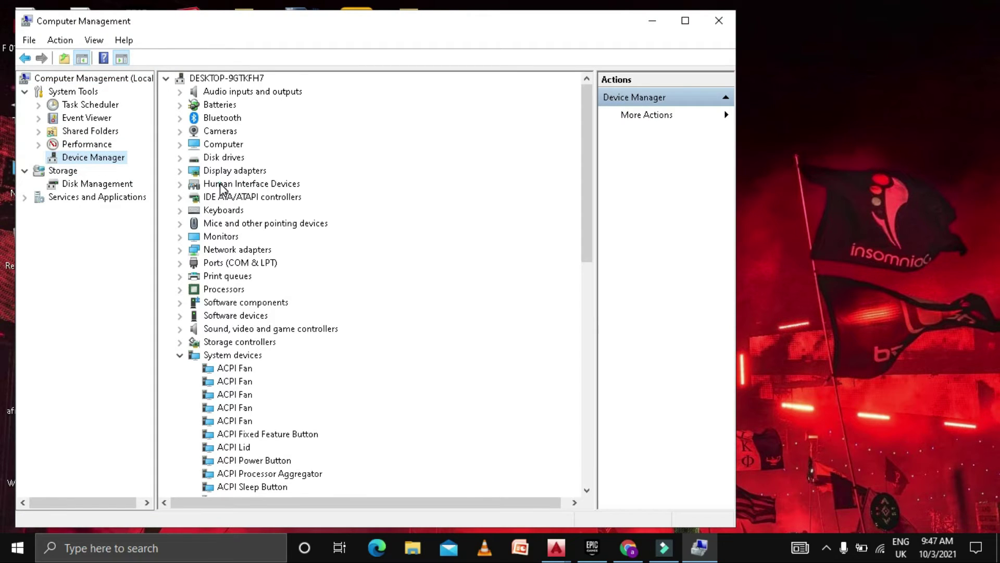
pyautogui.doubleClick(222, 185)
# Disallow the computer from turning off the Airplane Mode Switch device to save power
pyautogui.click(257, 197)
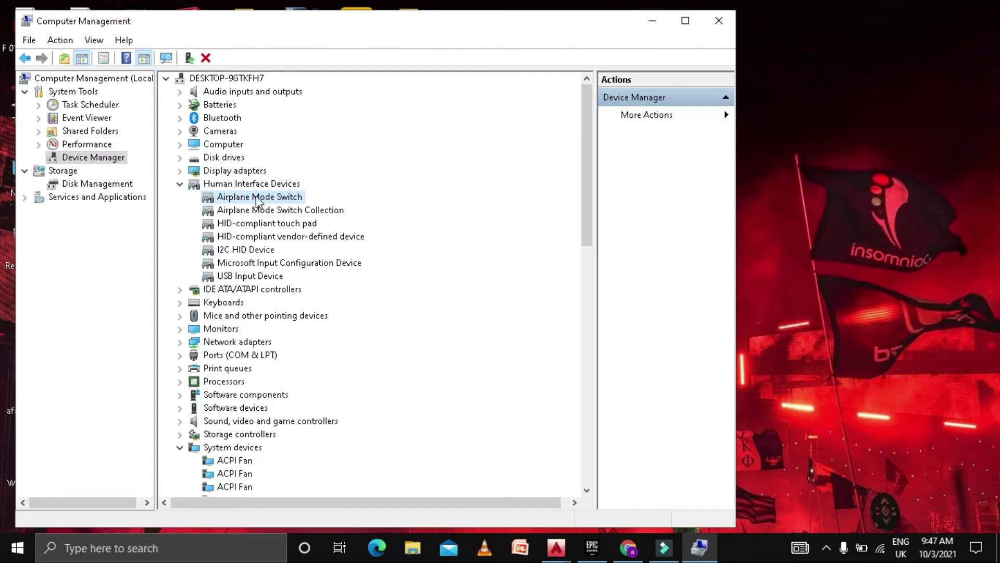
pyautogui.rightClick(282, 198)
pyautogui.click(311, 264)
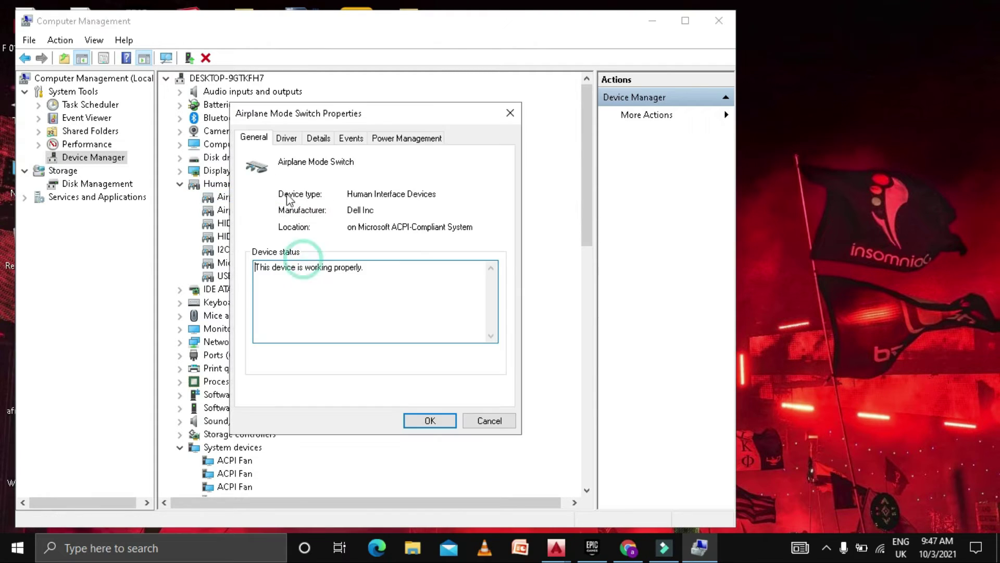
pyautogui.click(411, 137)
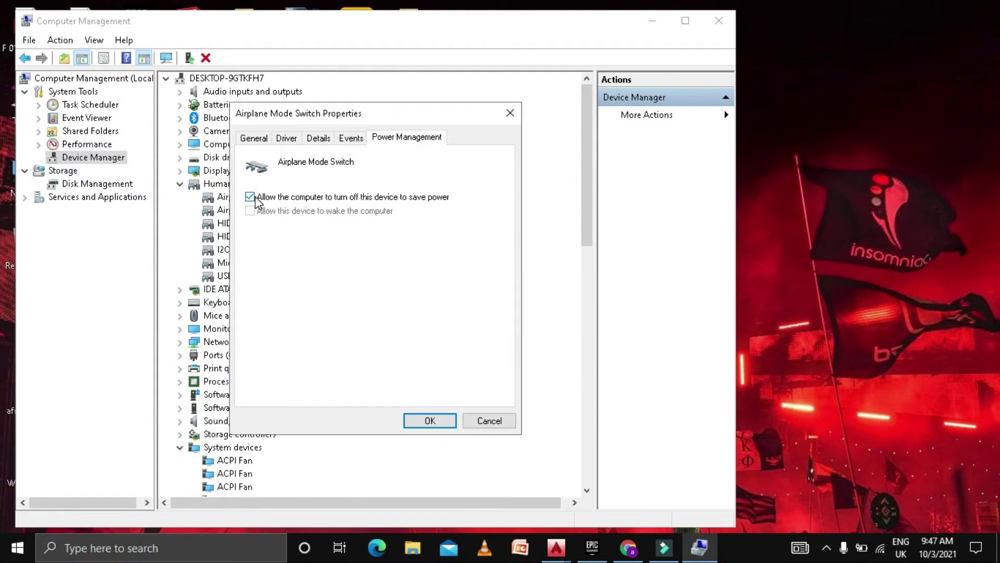
pyautogui.click(254, 196)
pyautogui.click(429, 420)
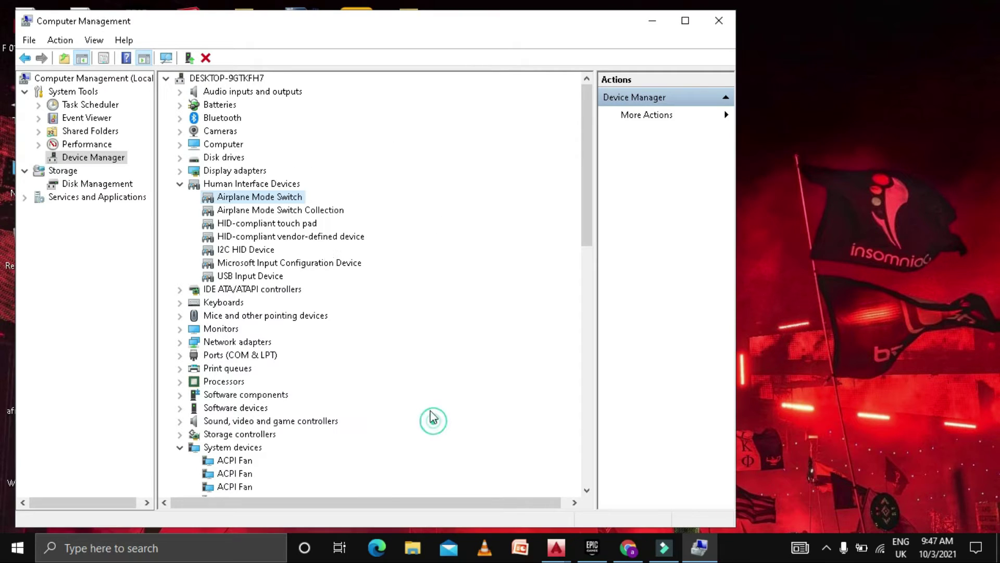
pyautogui.rightClick(307, 214)
pyautogui.click(350, 222)
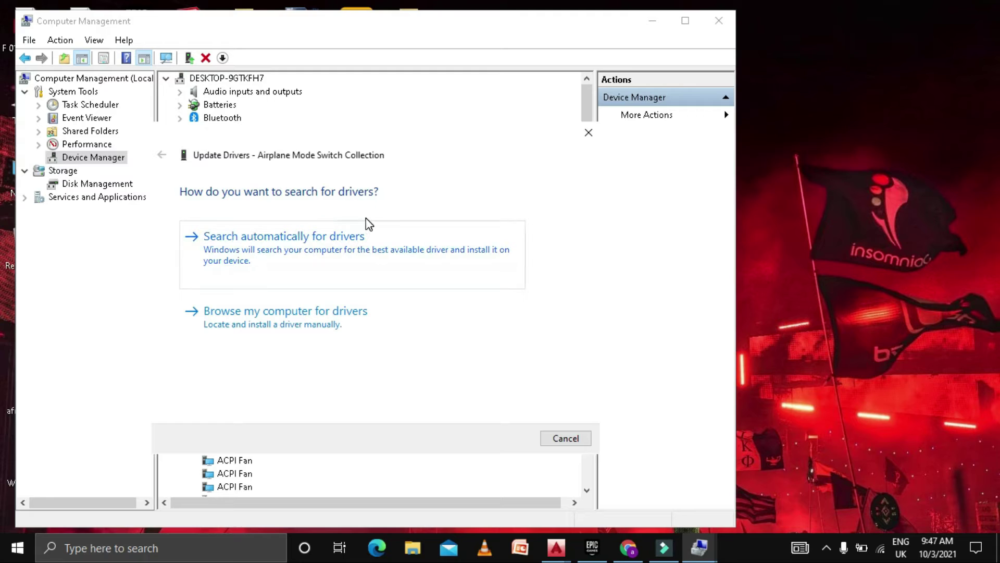
pyautogui.click(571, 438)
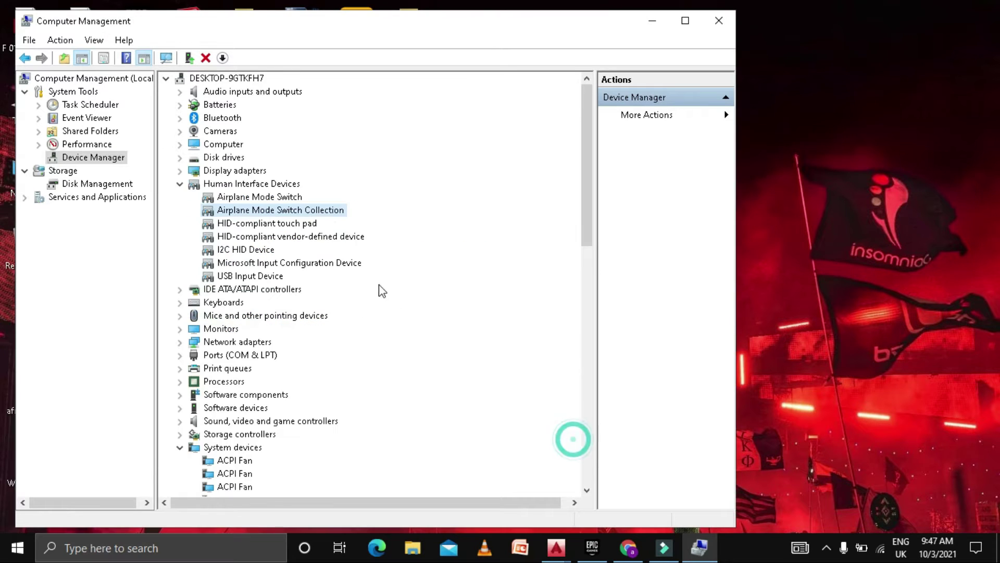
# Check the Airplane Mode Switch Collection properties for a power management setting
pyautogui.rightClick(300, 213)
pyautogui.click(340, 295)
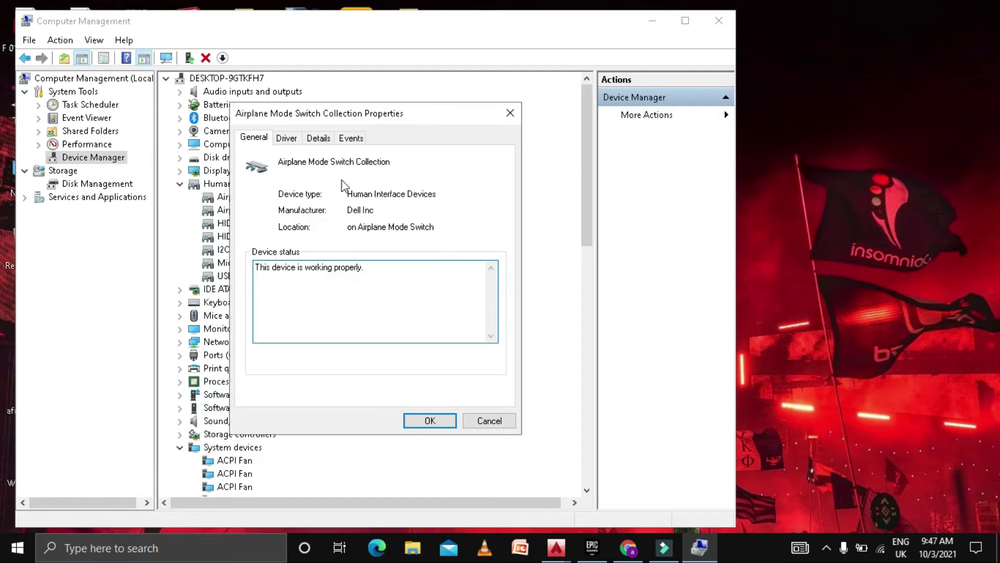
pyautogui.click(350, 137)
pyautogui.click(287, 138)
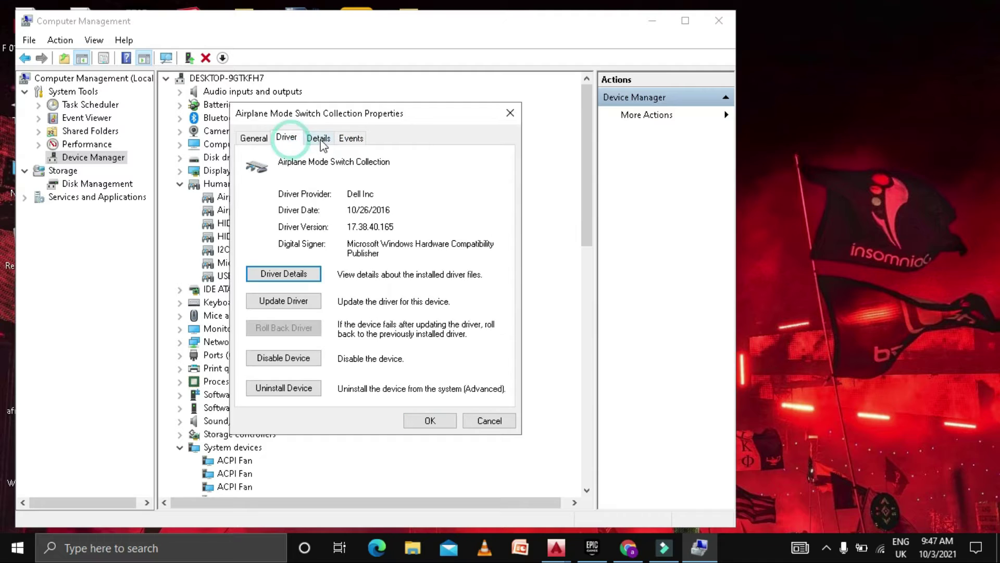
pyautogui.click(337, 138)
pyautogui.click(322, 137)
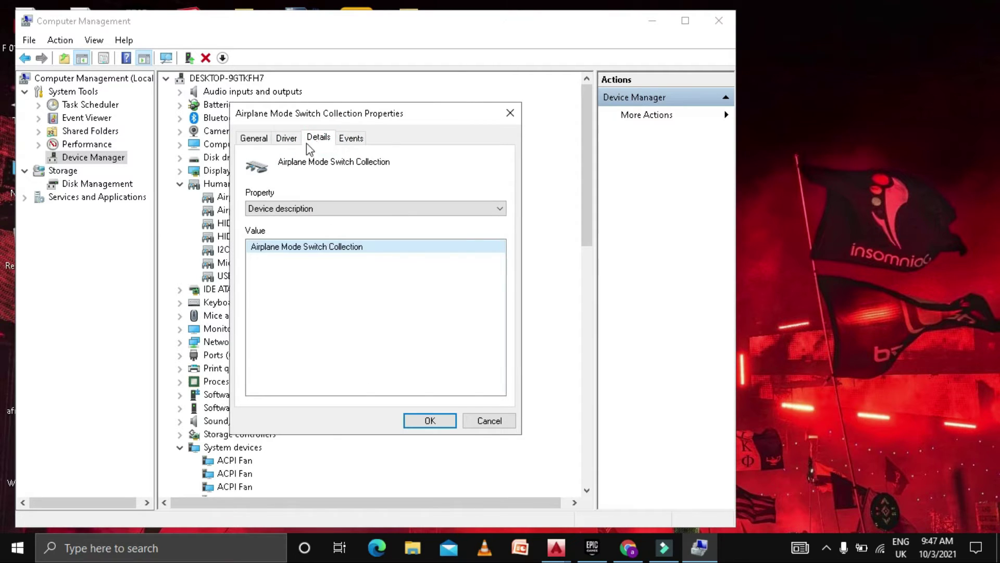
pyautogui.click(288, 137)
pyautogui.click(258, 138)
pyautogui.click(350, 138)
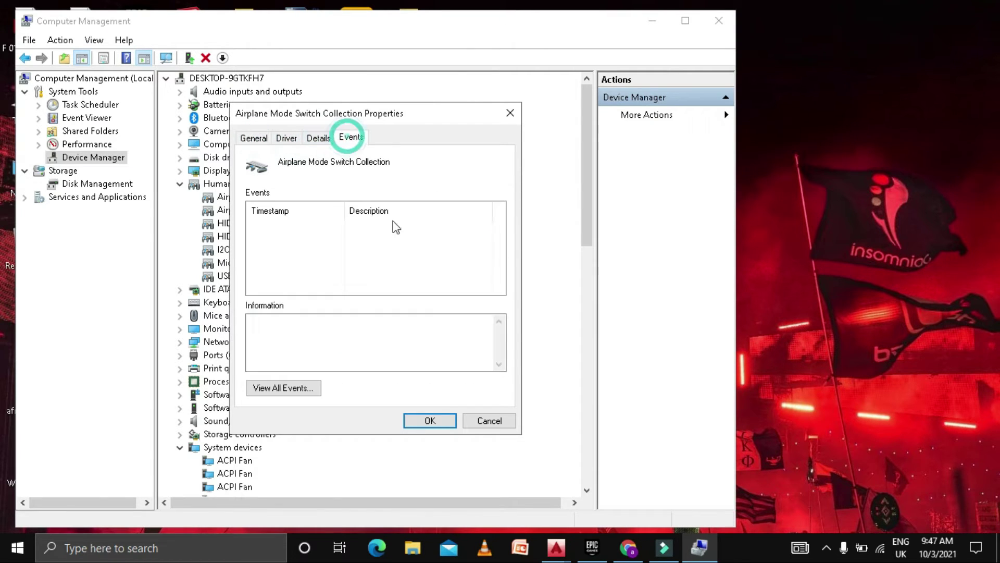
pyautogui.click(430, 421)
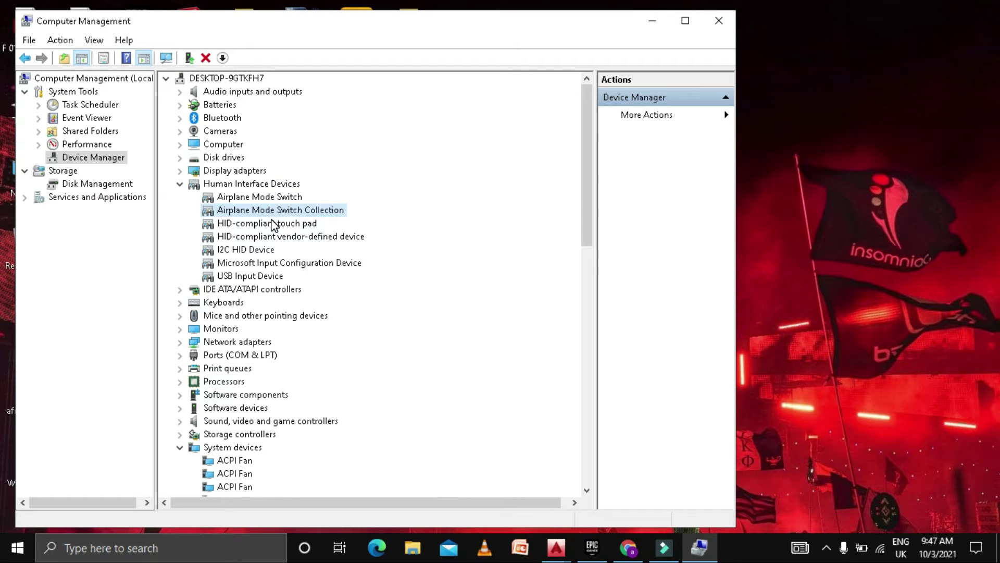
# Check the properties of the HID-compliant touch pad and the HID-compliant vendor-defined device for power management settings
pyautogui.rightClick(271, 224)
pyautogui.click(317, 303)
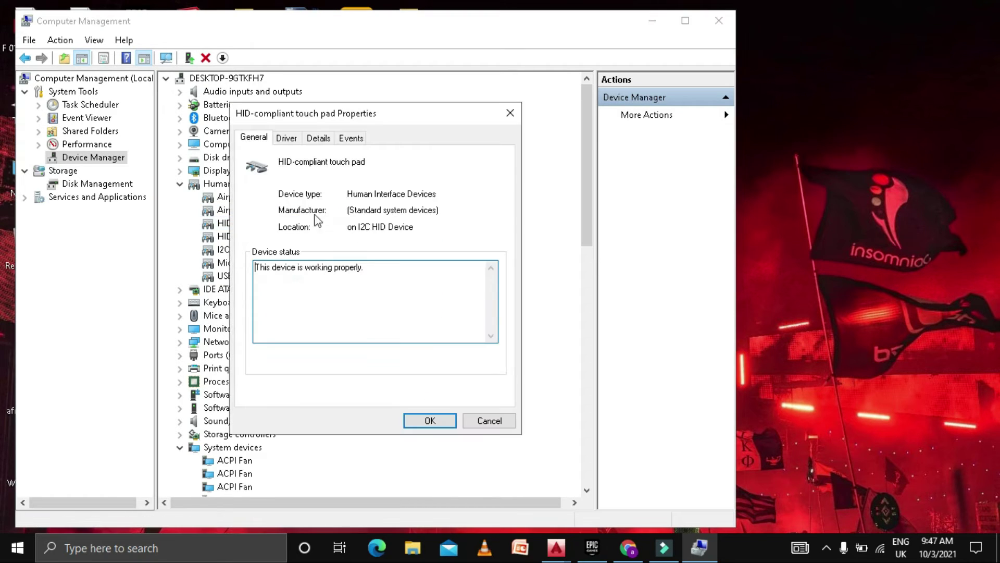
pyautogui.click(351, 138)
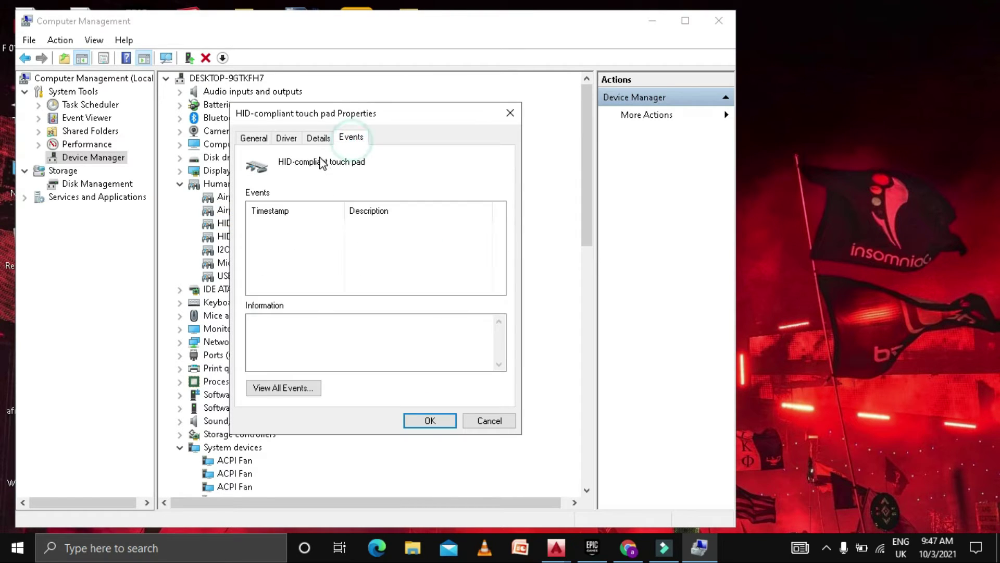
pyautogui.click(429, 420)
pyautogui.rightClick(262, 237)
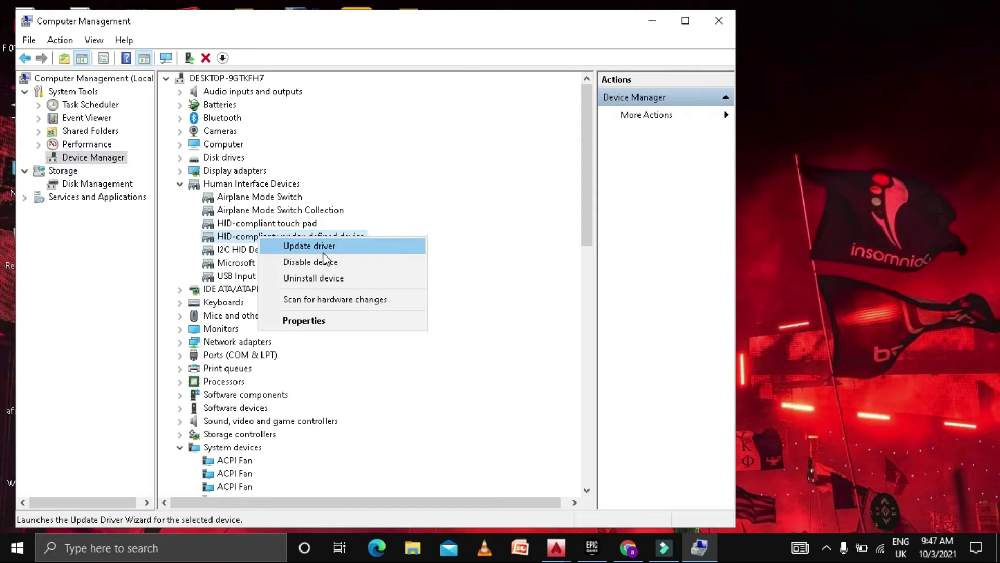
pyautogui.click(324, 323)
pyautogui.click(350, 138)
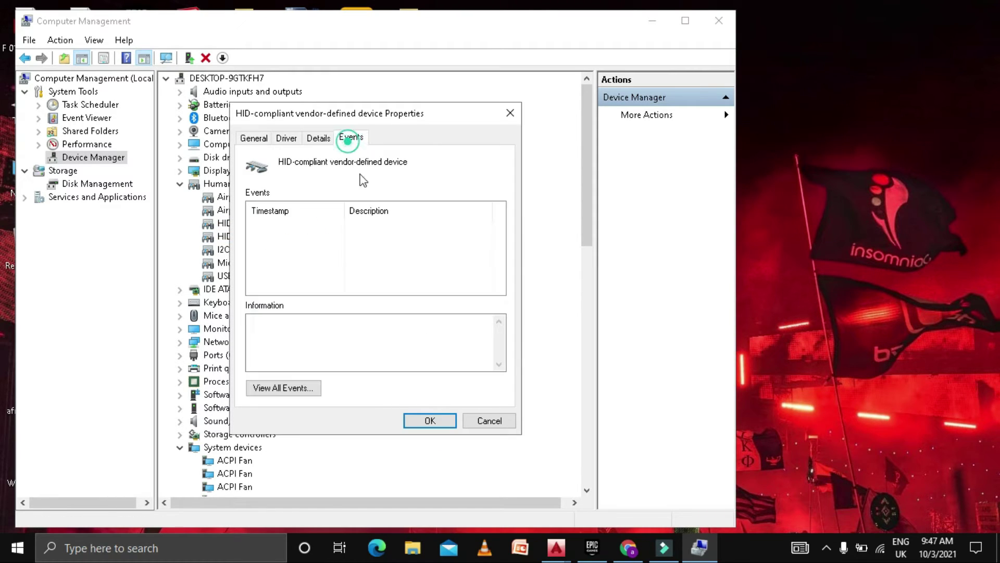
pyautogui.click(413, 421)
# Disallow the computer from turning off the I2C HID Device to save power
pyautogui.rightClick(261, 249)
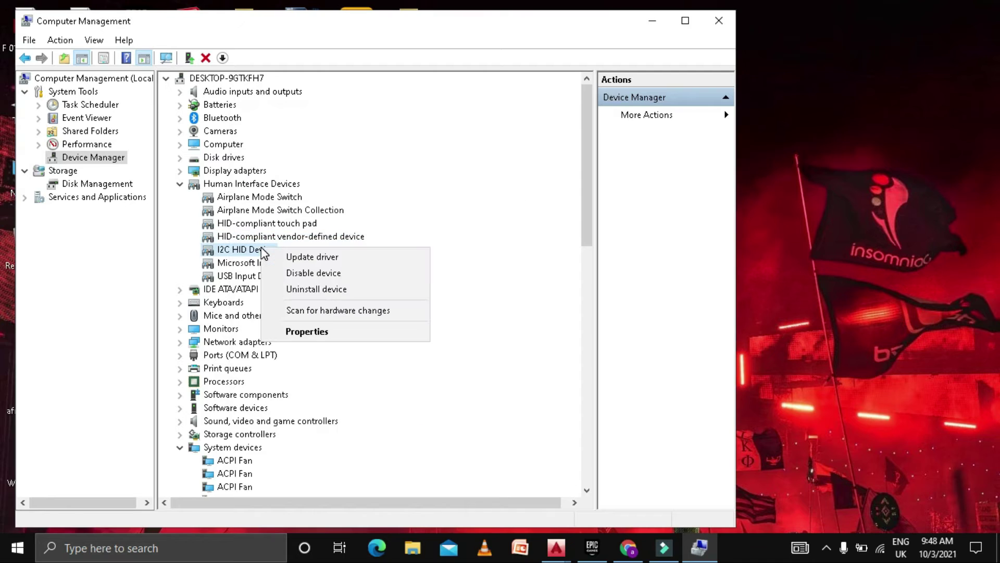
pyautogui.click(298, 330)
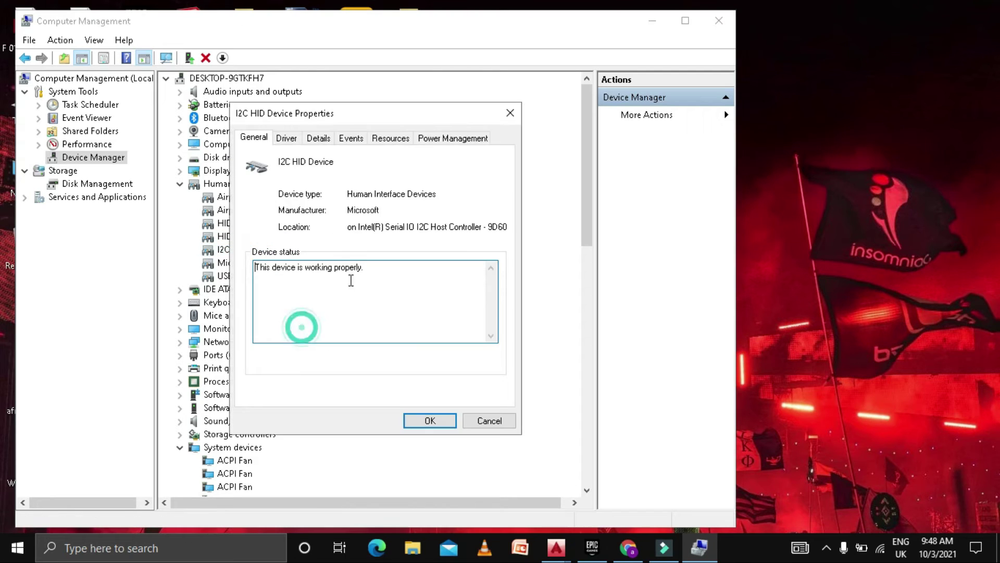
pyautogui.click(441, 141)
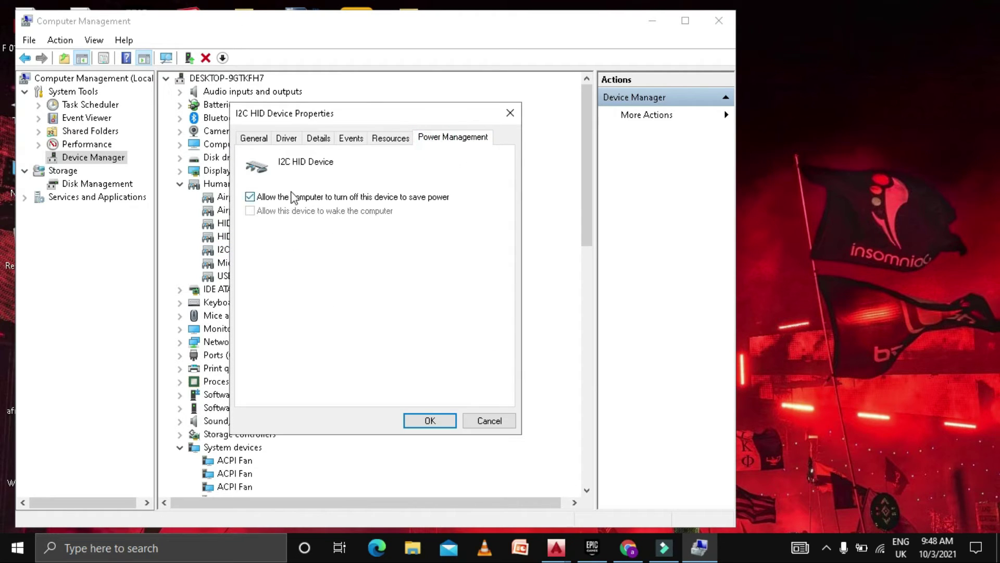
pyautogui.click(290, 196)
pyautogui.click(430, 420)
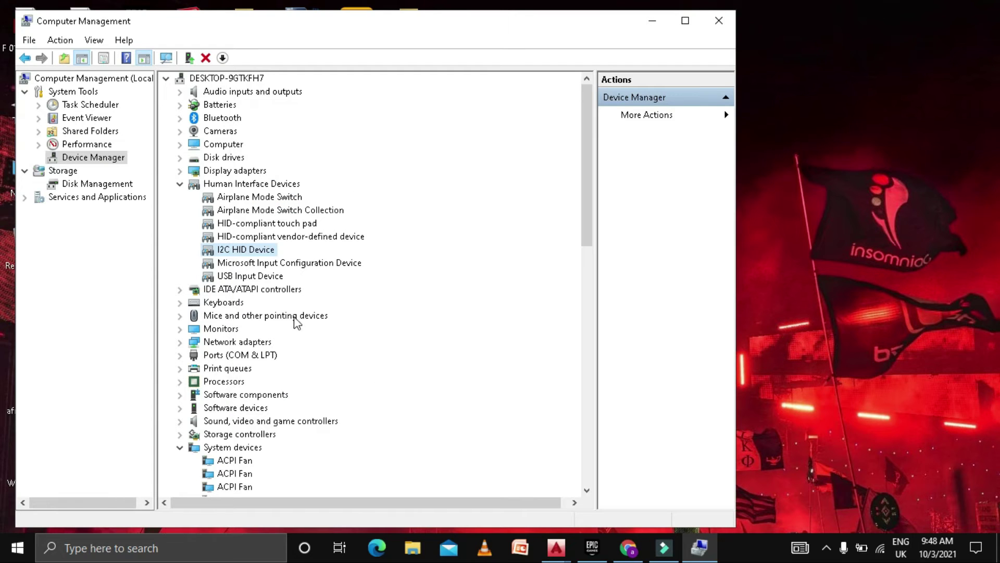
# Check the Microsoft Input Configuration Device properties for a power management setting
pyautogui.click(292, 263)
pyautogui.rightClick(295, 263)
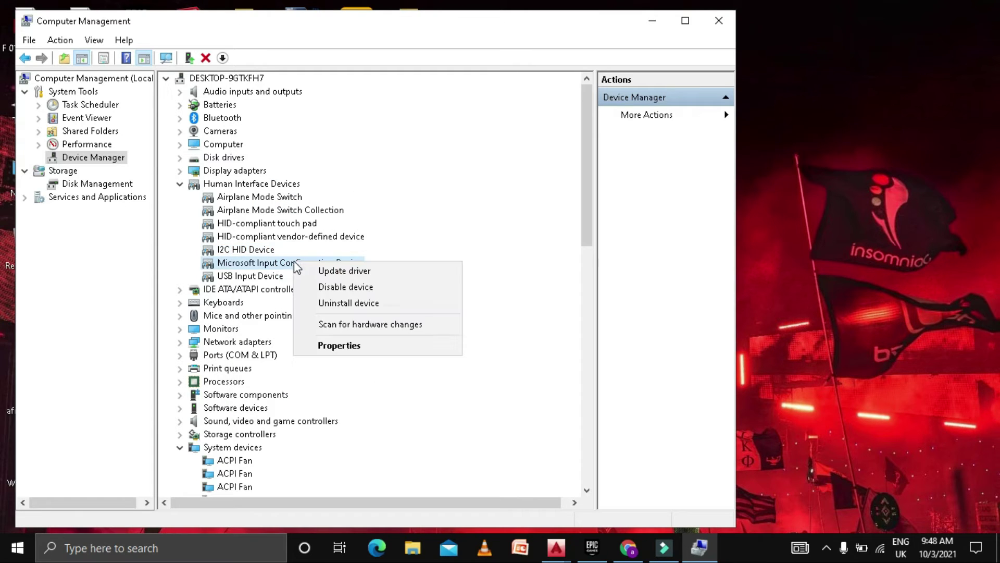
pyautogui.click(339, 346)
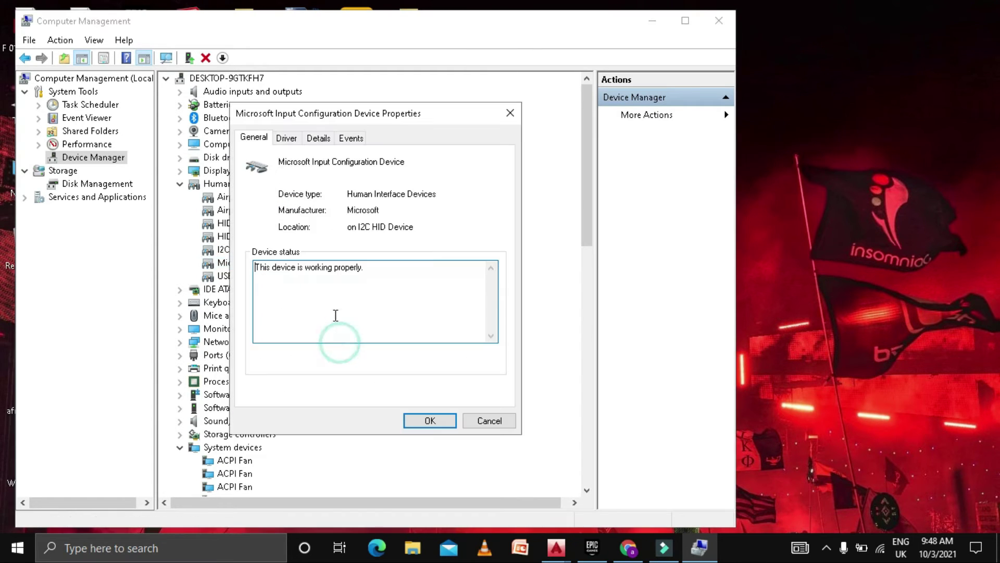
pyautogui.click(359, 138)
pyautogui.click(510, 113)
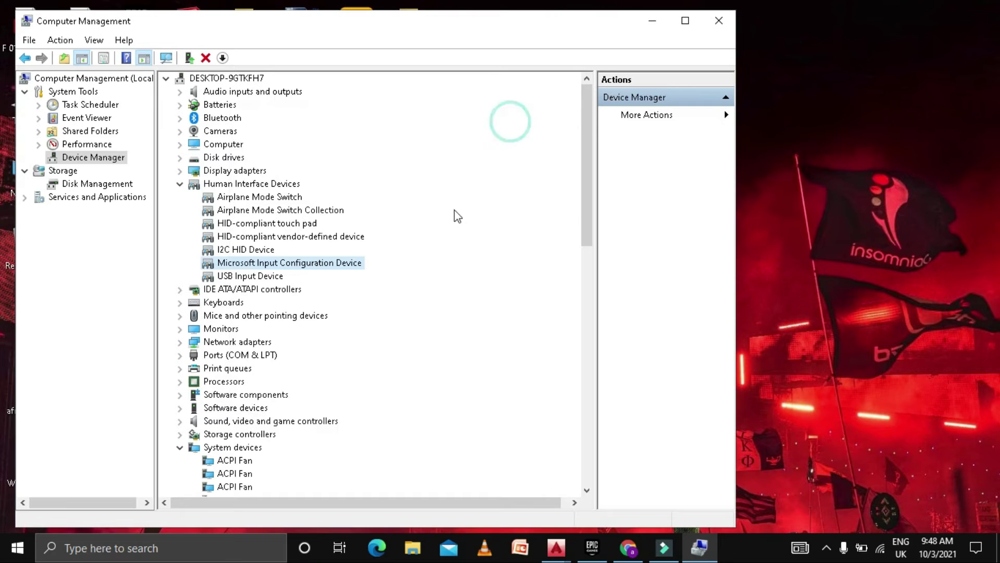
# Disallow the computer from turning off the USB Input Device to save power
pyautogui.rightClick(257, 281)
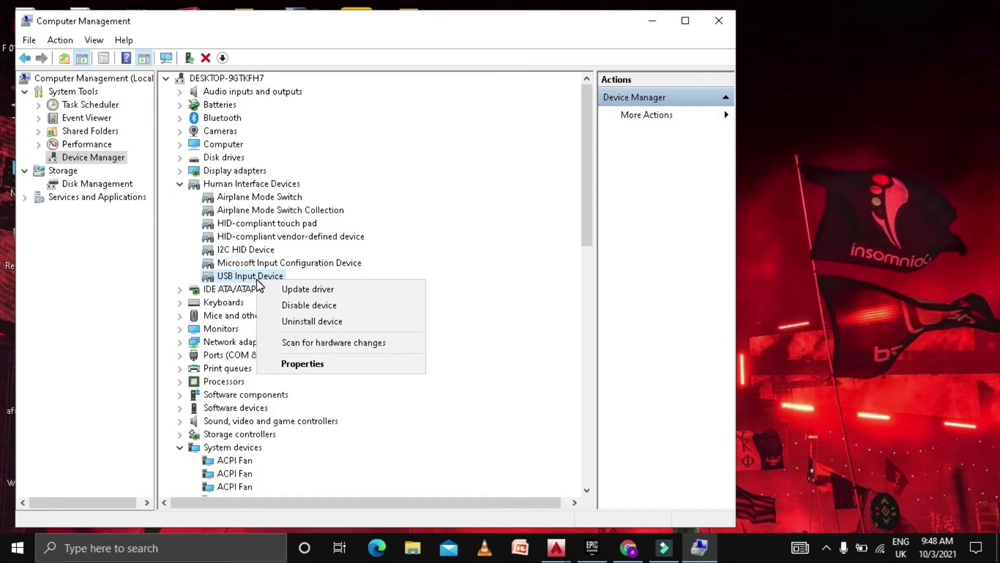
pyautogui.click(306, 361)
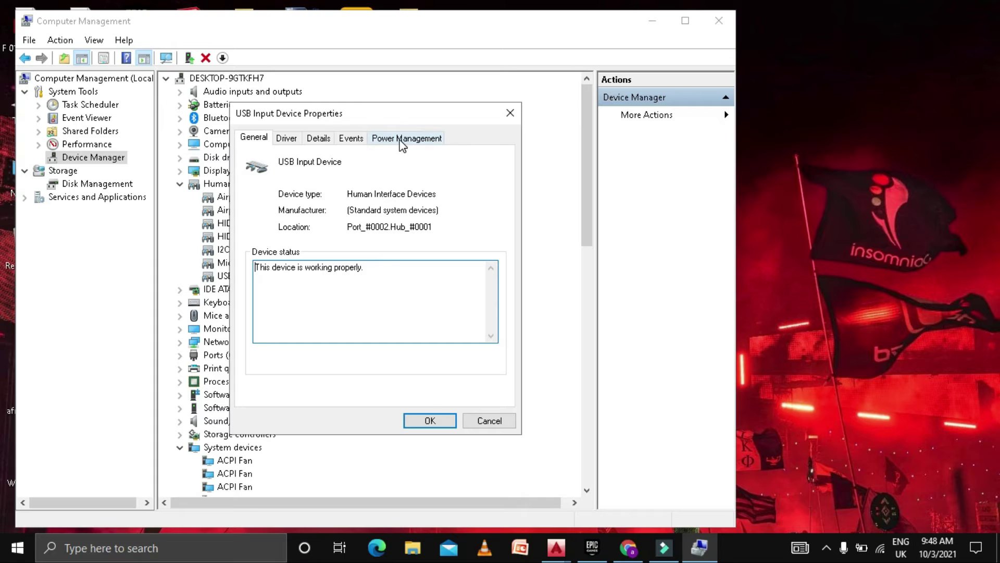
pyautogui.click(402, 141)
pyautogui.click(339, 199)
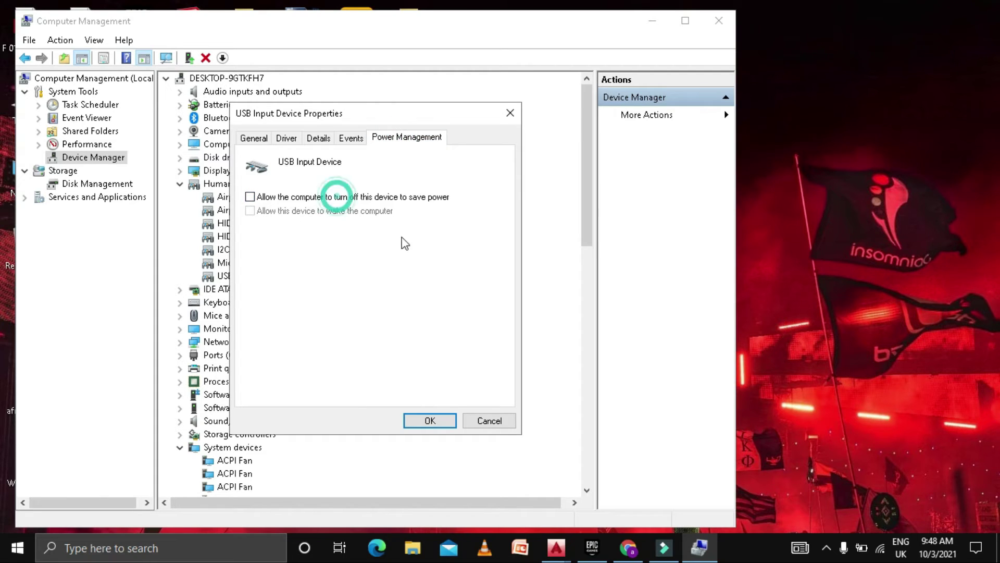
pyautogui.click(446, 420)
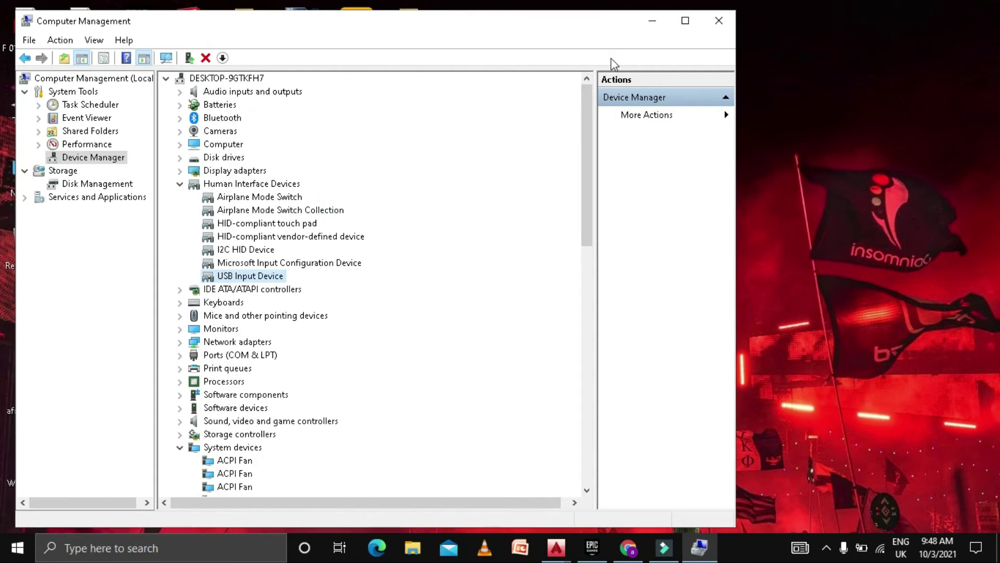
# Close Computer Management and launch Grand Theft Auto V
pyautogui.click(719, 20)
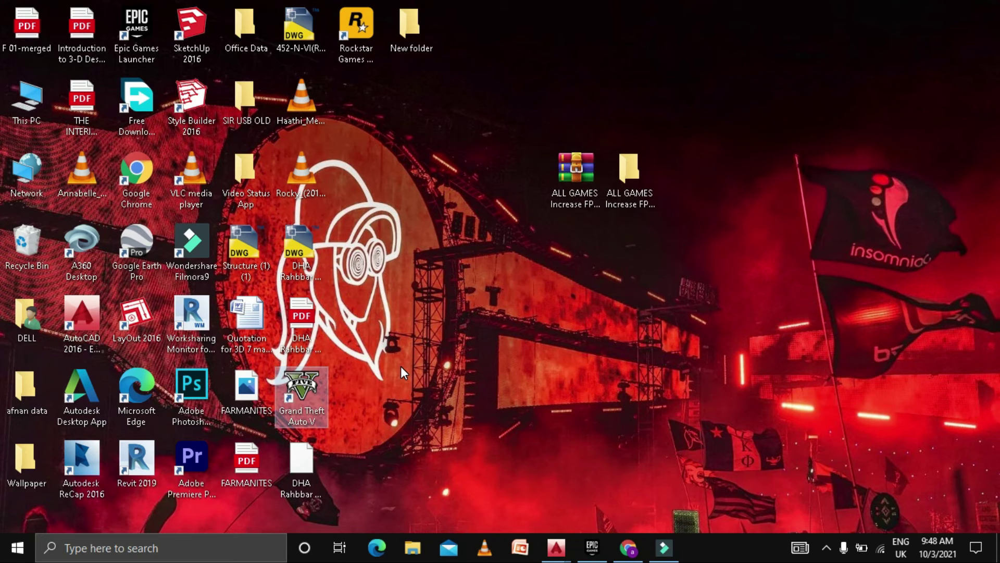
pyautogui.doubleClick(312, 390)
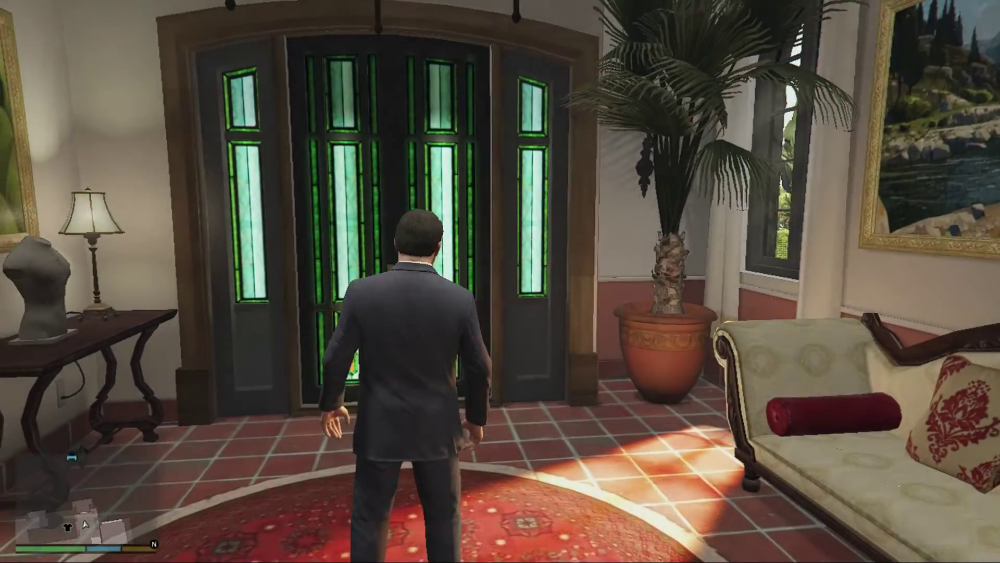
pyautogui.press('w')
pyautogui.press('w')
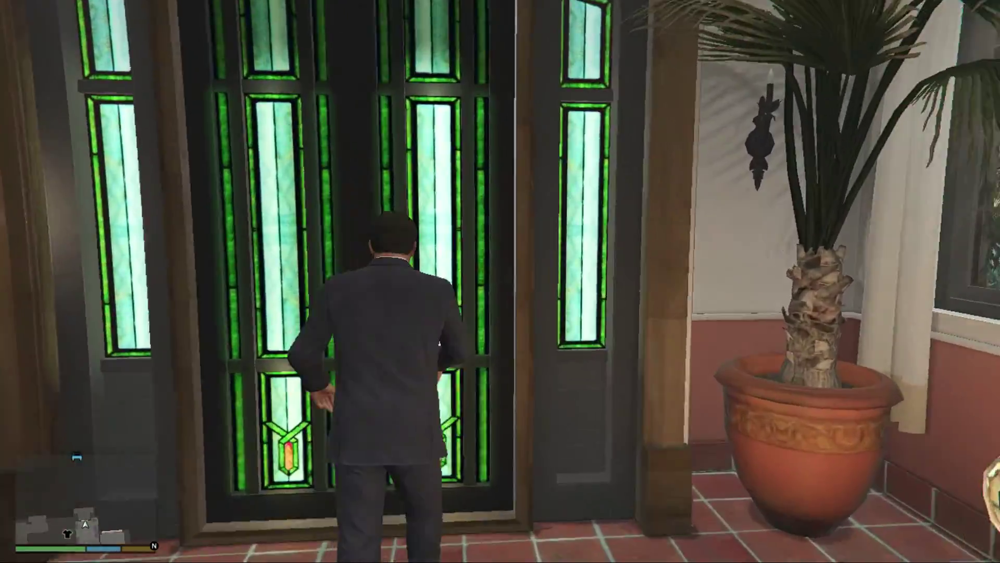
pyautogui.press('w')
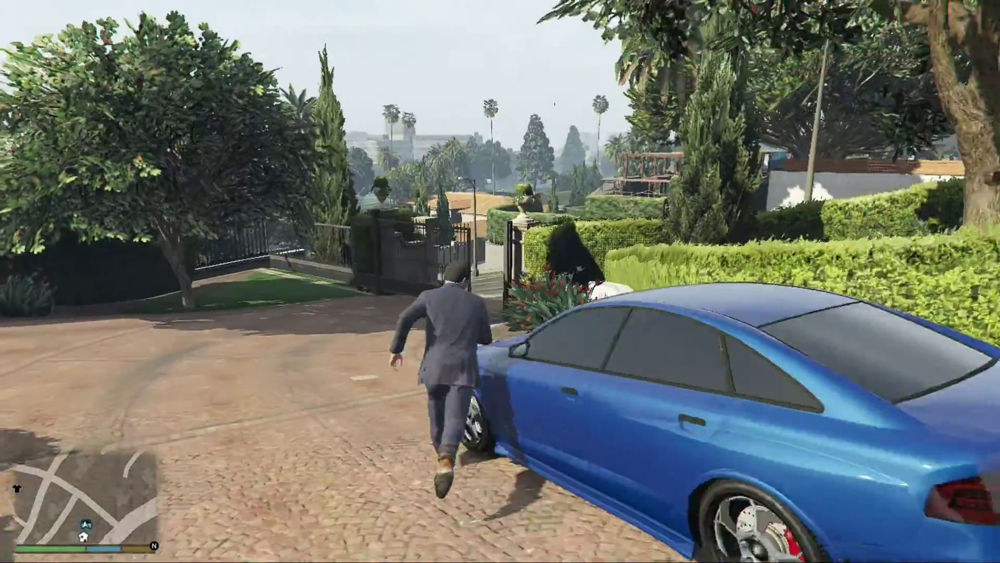
pyautogui.press('f')
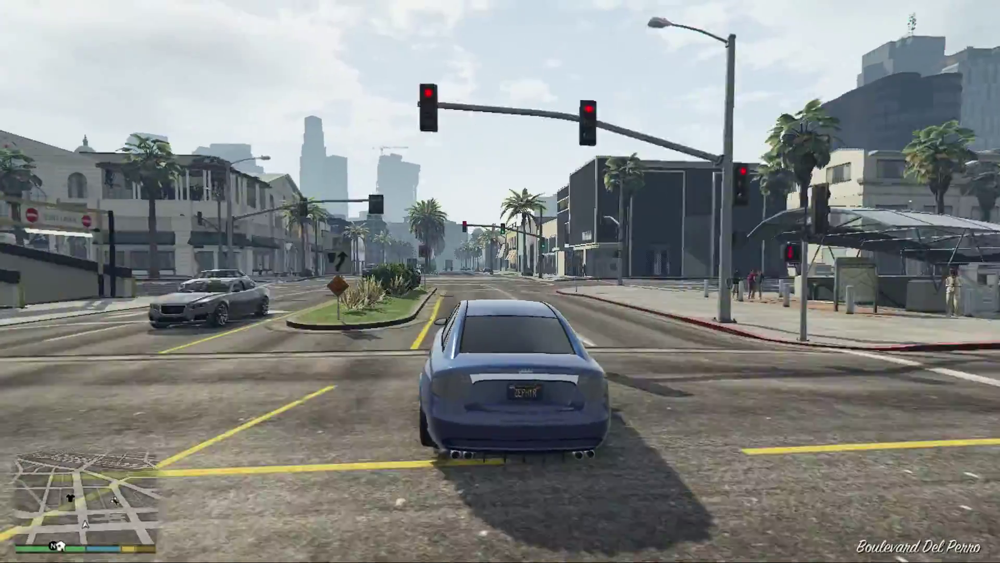
pyautogui.press('w')
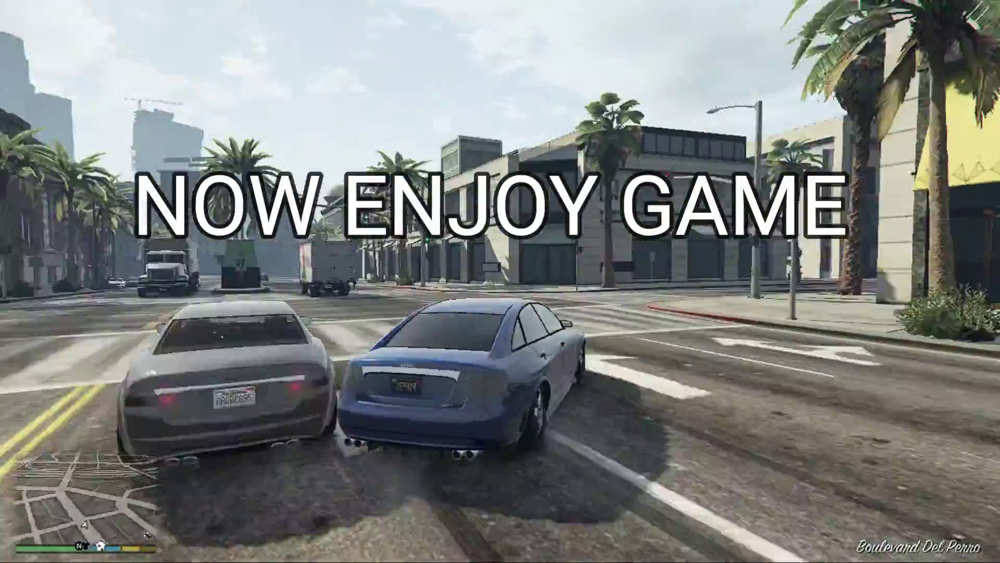
pyautogui.press('a')
pyautogui.press('s')
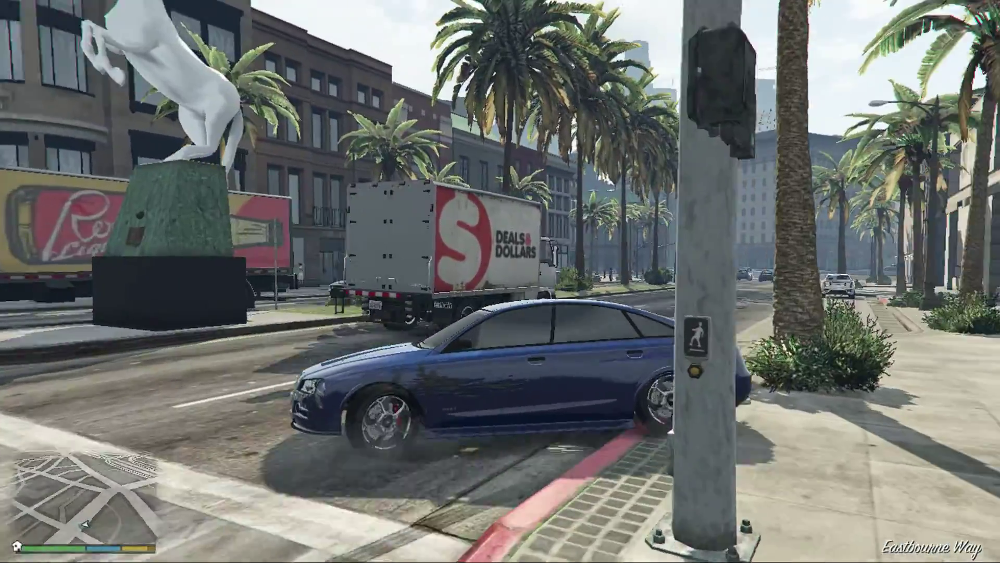
pyautogui.press('f')
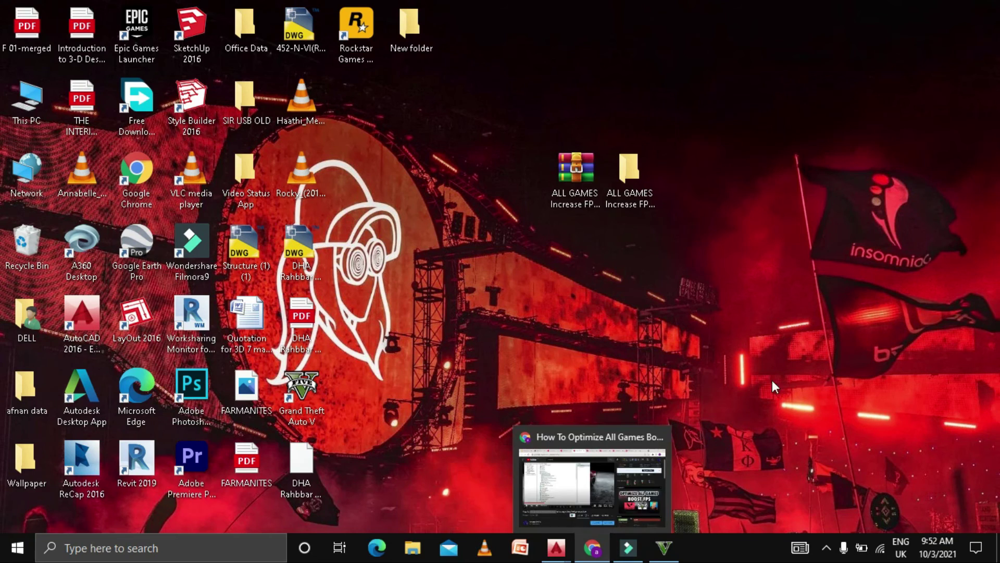
pyautogui.click(827, 547)
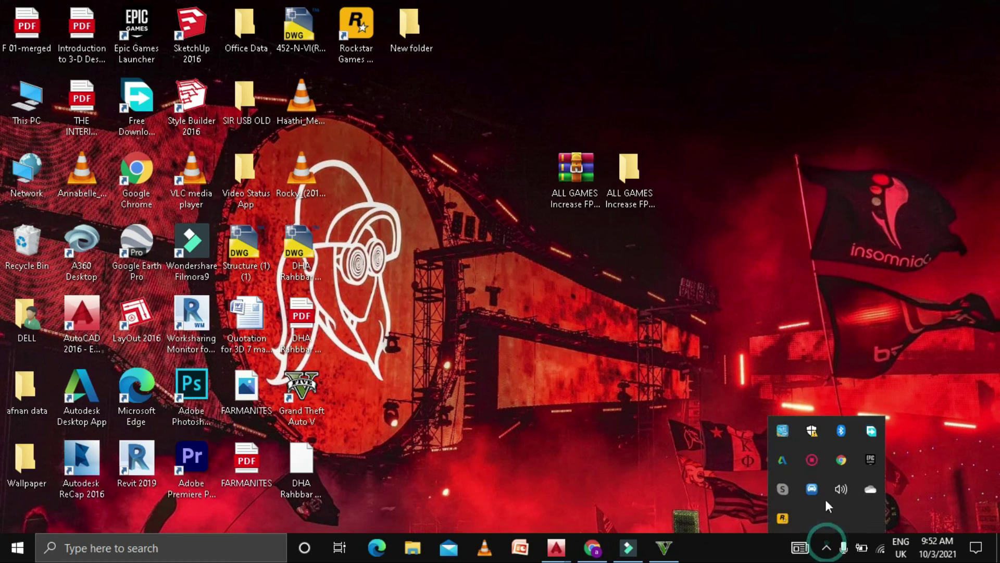
pyautogui.rightClick(811, 477)
pyautogui.click(842, 471)
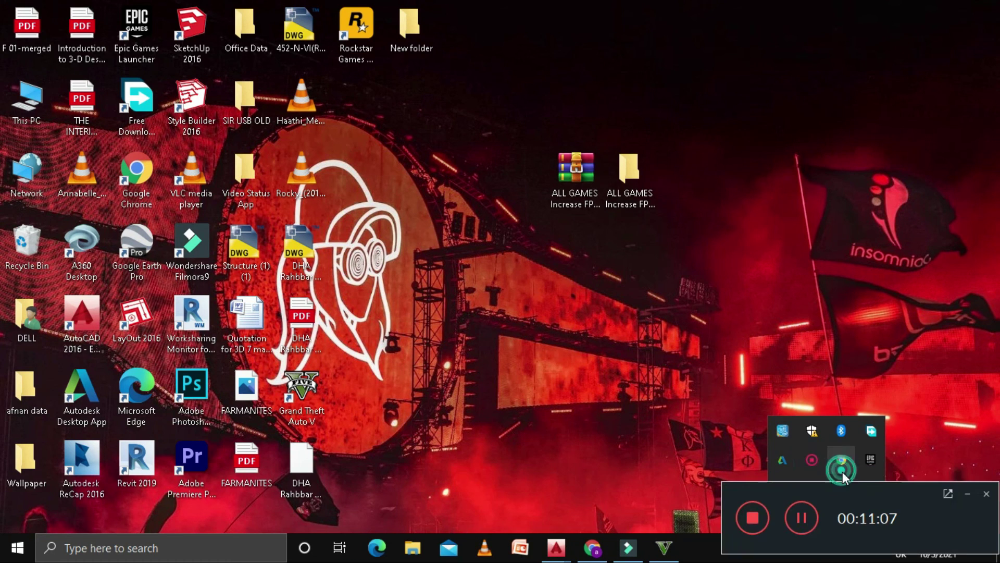